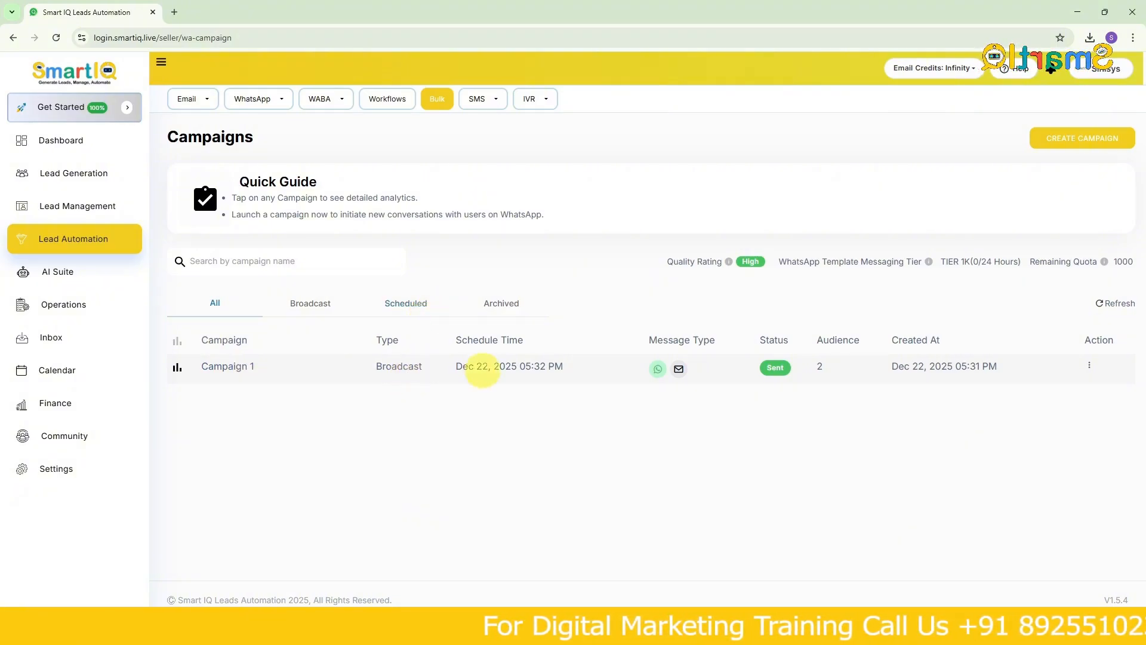
# - Review the existing campaign's schedule time and available actions, and browse the broadcast, scheduled and full campaign lists
pyautogui.moveTo(480, 340); pyautogui.dragTo(573, 392)
pyautogui.click(529, 385)
pyautogui.click(571, 391)
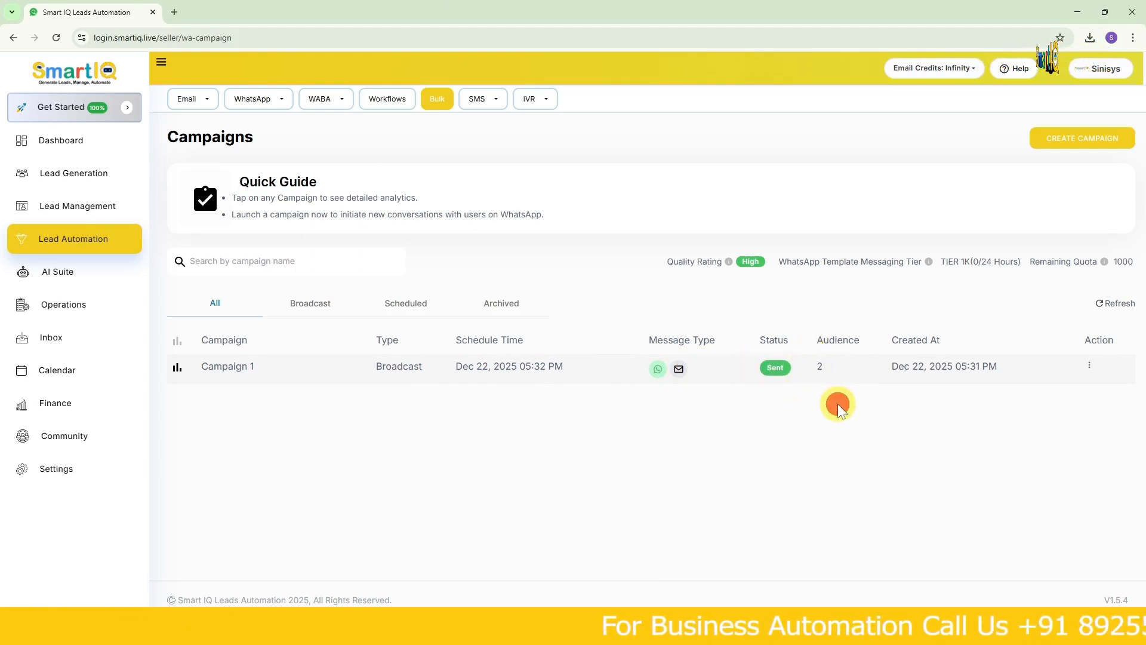
pyautogui.click(1092, 364)
pyautogui.click(643, 464)
pyautogui.click(312, 305)
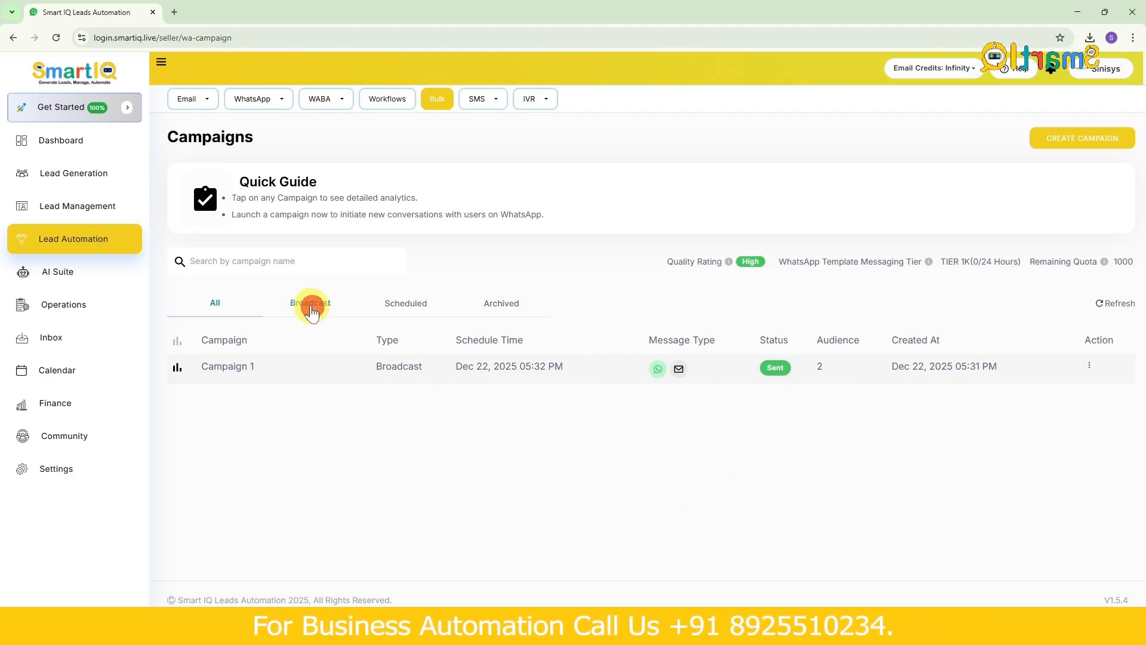
pyautogui.click(395, 315)
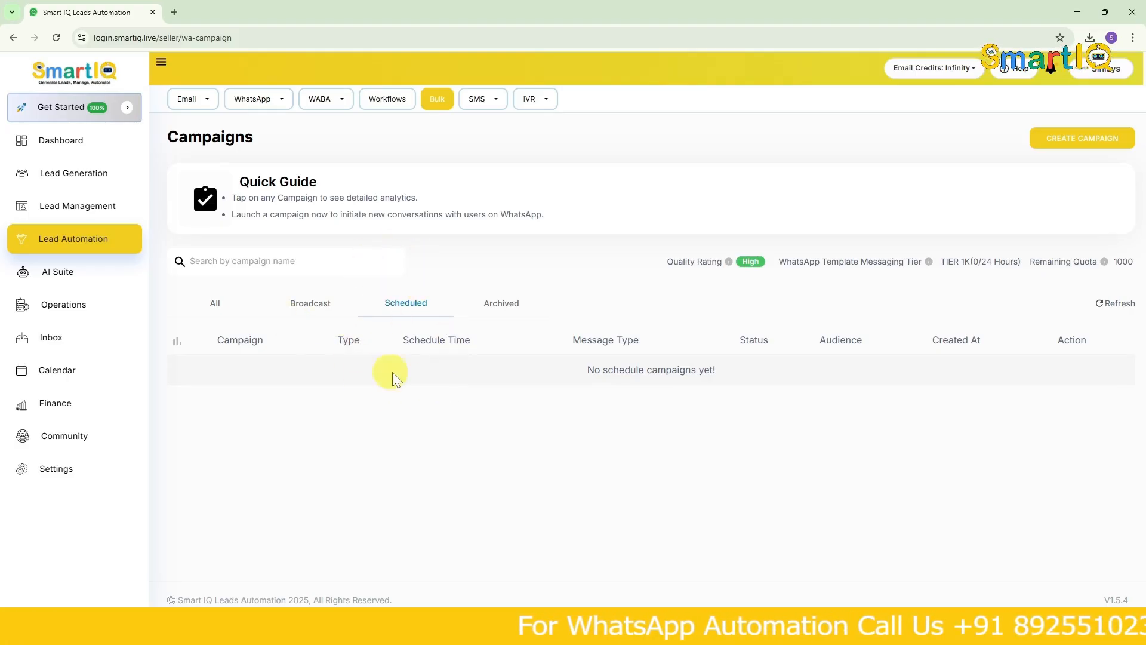
pyautogui.click(216, 303)
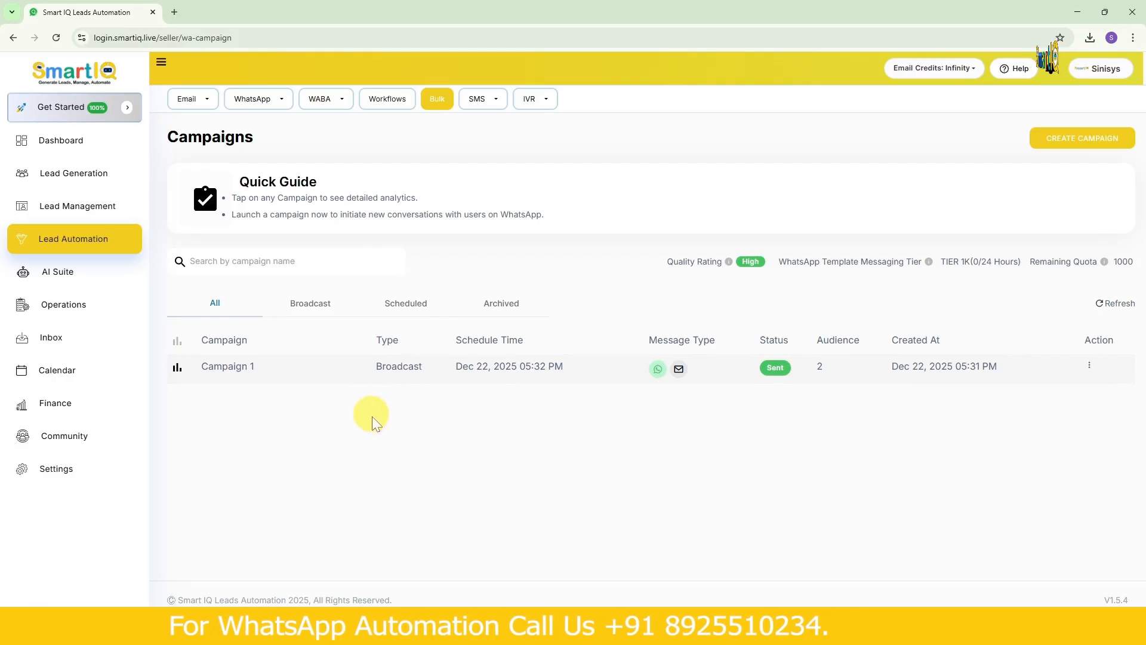
# - Start a broadcast campaign named "Campaign 2 (testing)" with the WhatsApp and Email channels, and continue to audience selection
pyautogui.click(1083, 137)
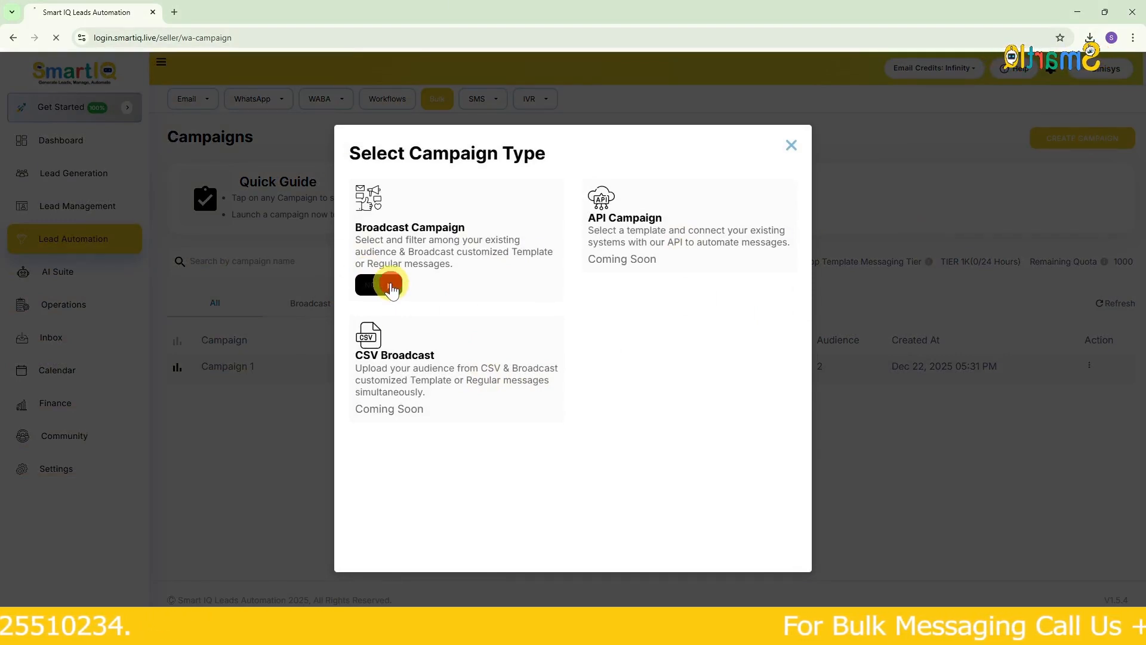
pyautogui.click(391, 285)
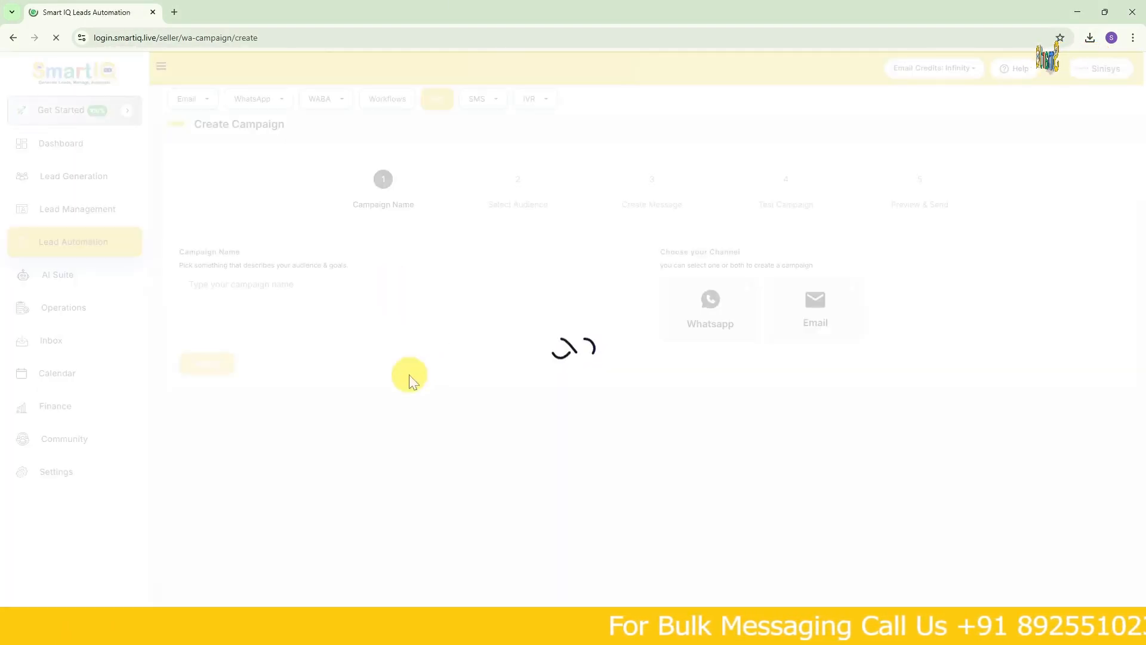
pyautogui.click(359, 285)
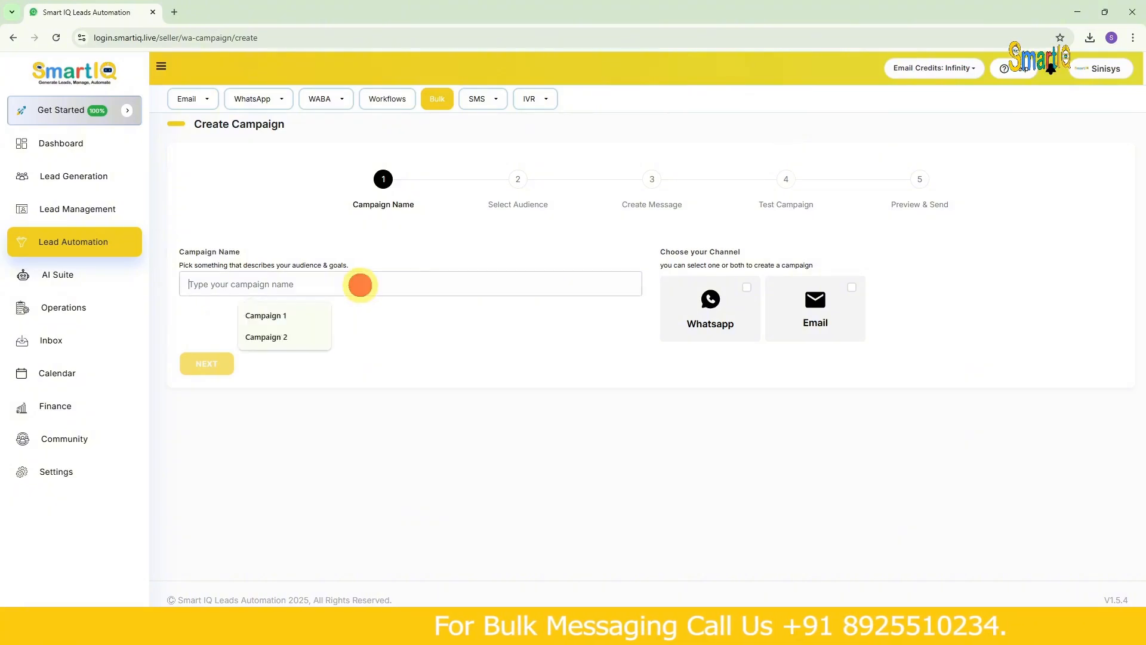
pyautogui.click(282, 336)
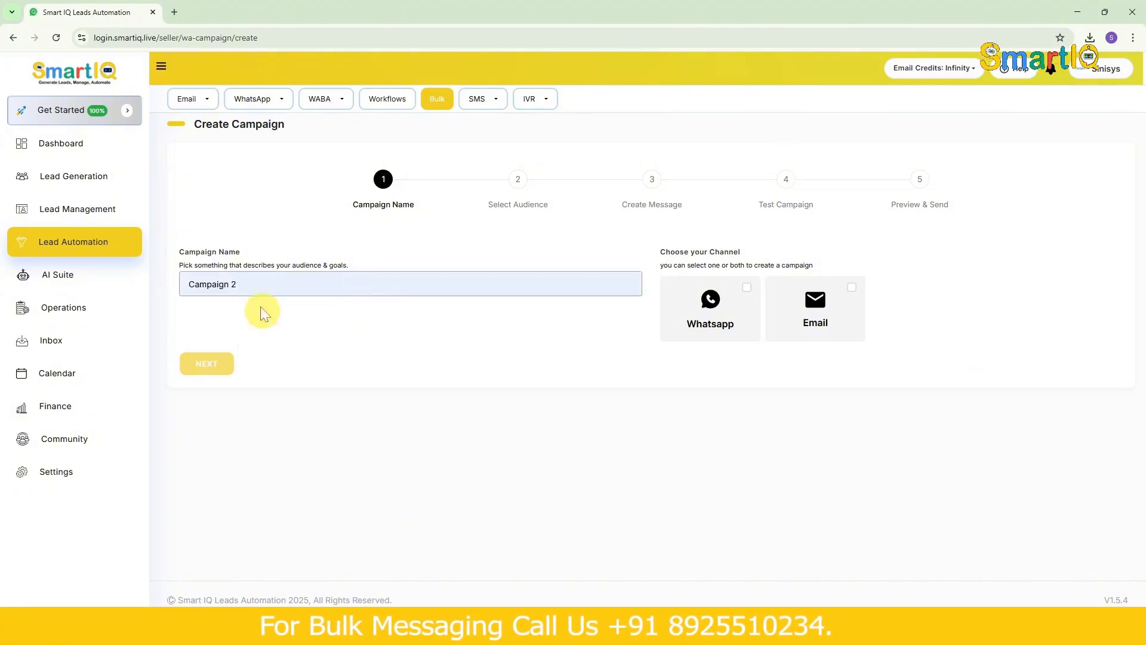
pyautogui.write('(testing')
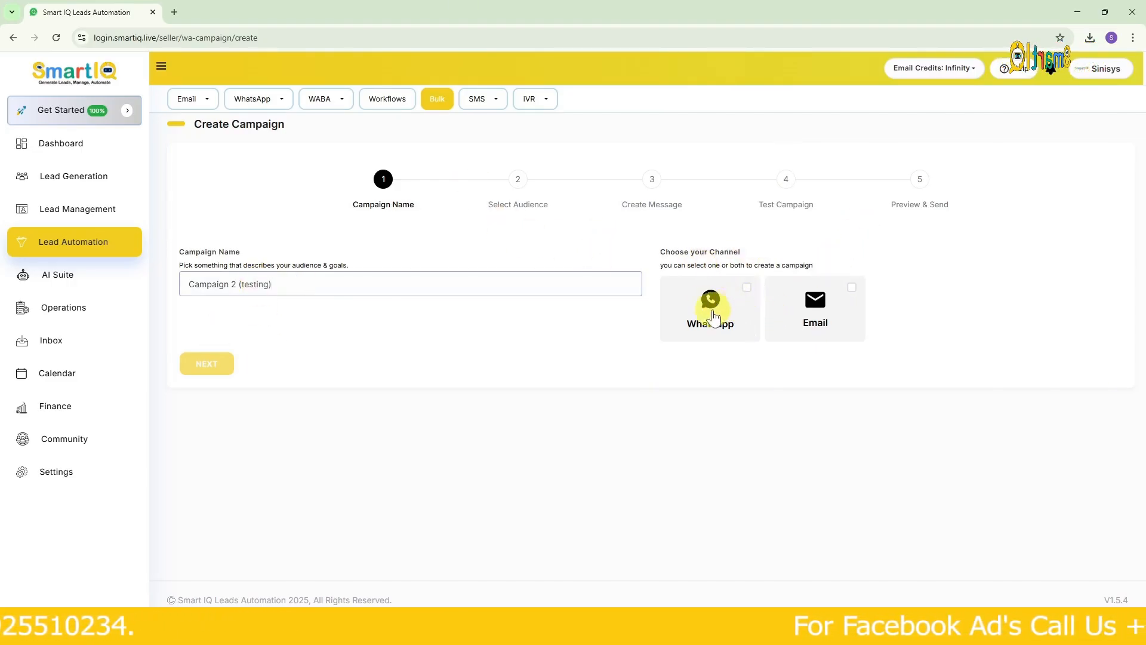
pyautogui.click(749, 292)
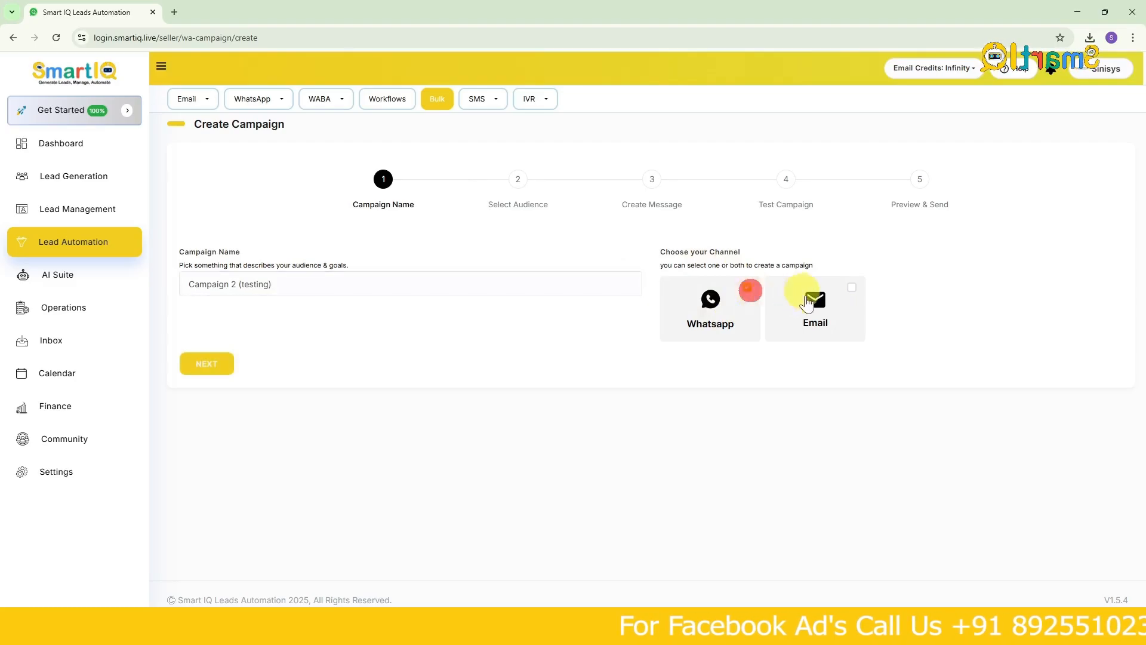
pyautogui.click(196, 369)
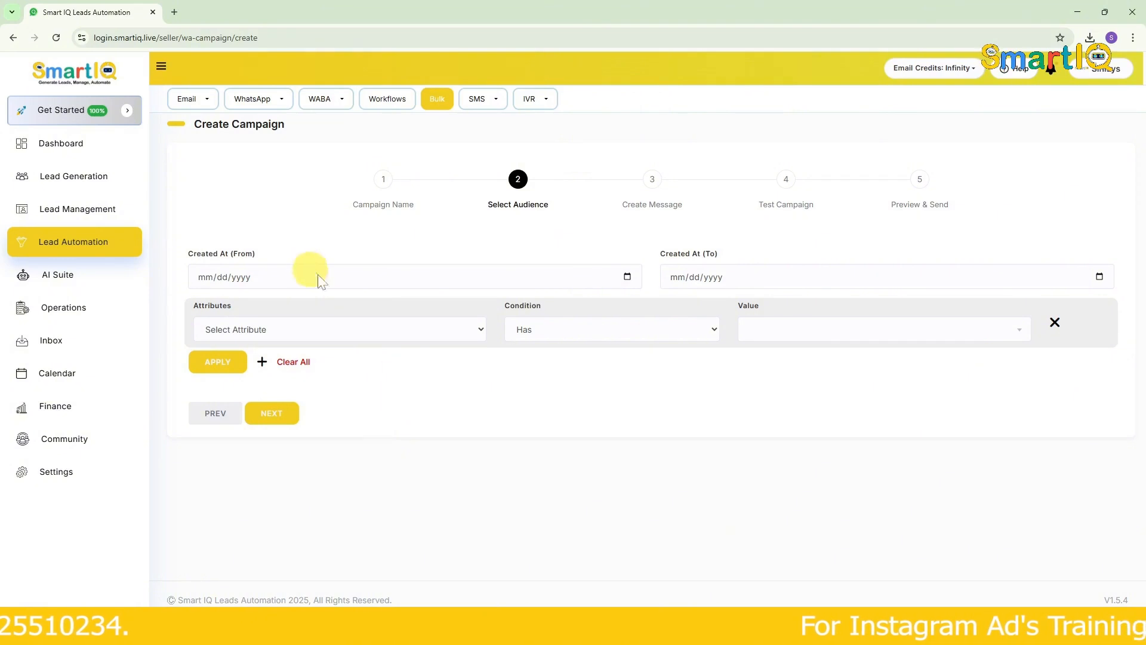
pyautogui.click(627, 277)
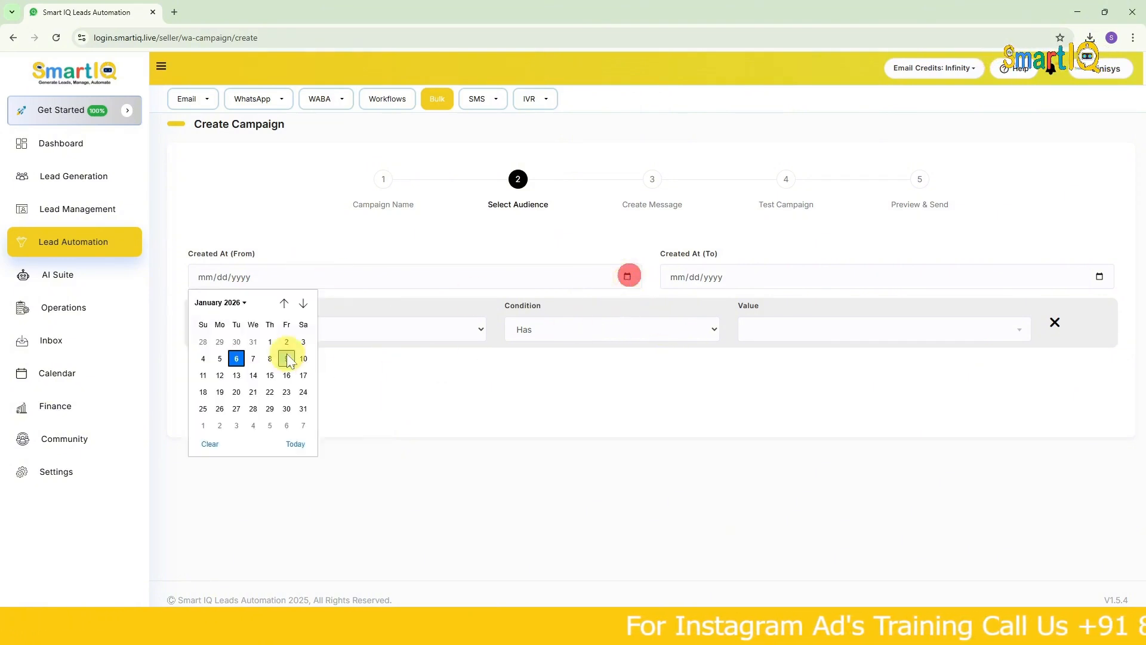
pyautogui.click(1104, 274)
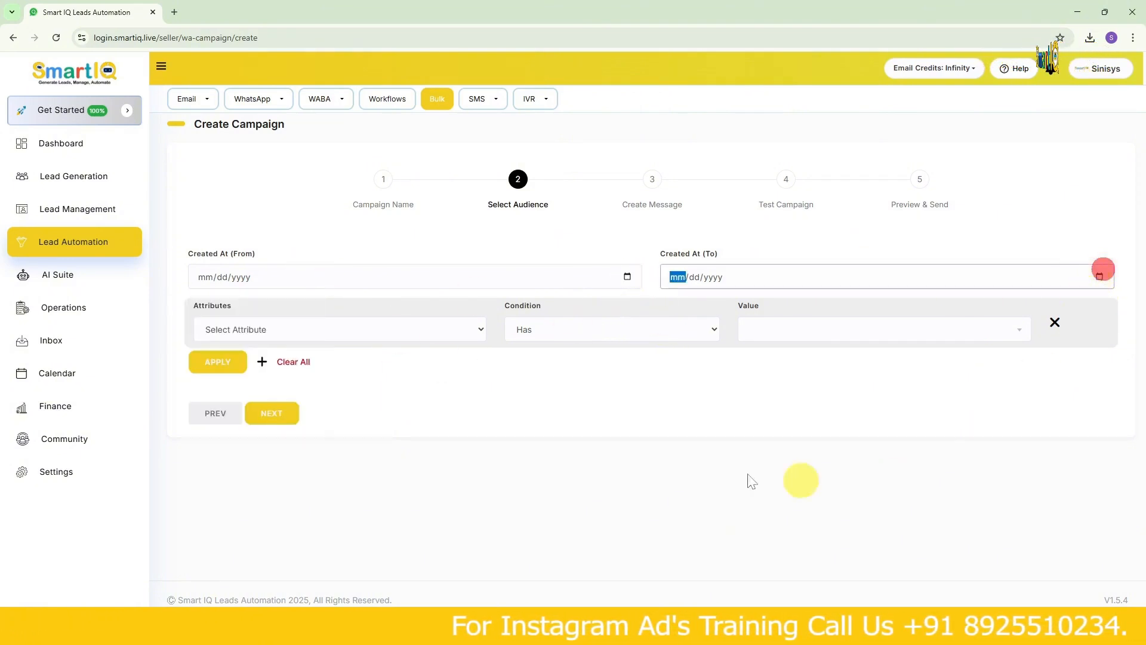
pyautogui.click(540, 401)
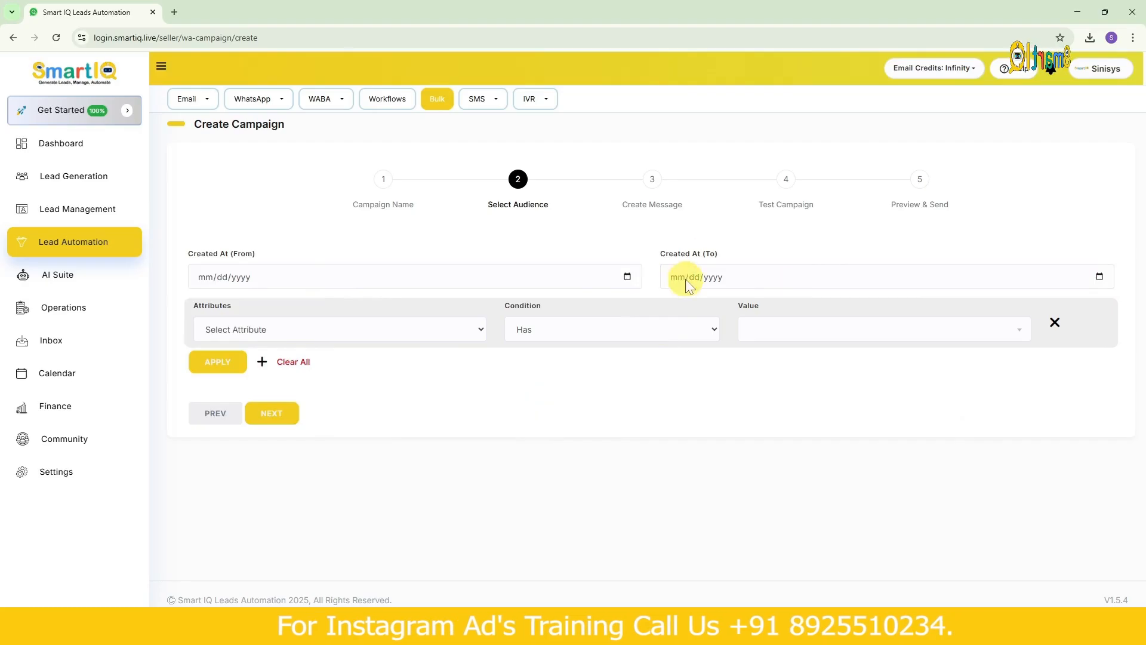
# - Set the audience filter's attribute to Pipeline [Stage] with the condition Is
pyautogui.click(289, 334)
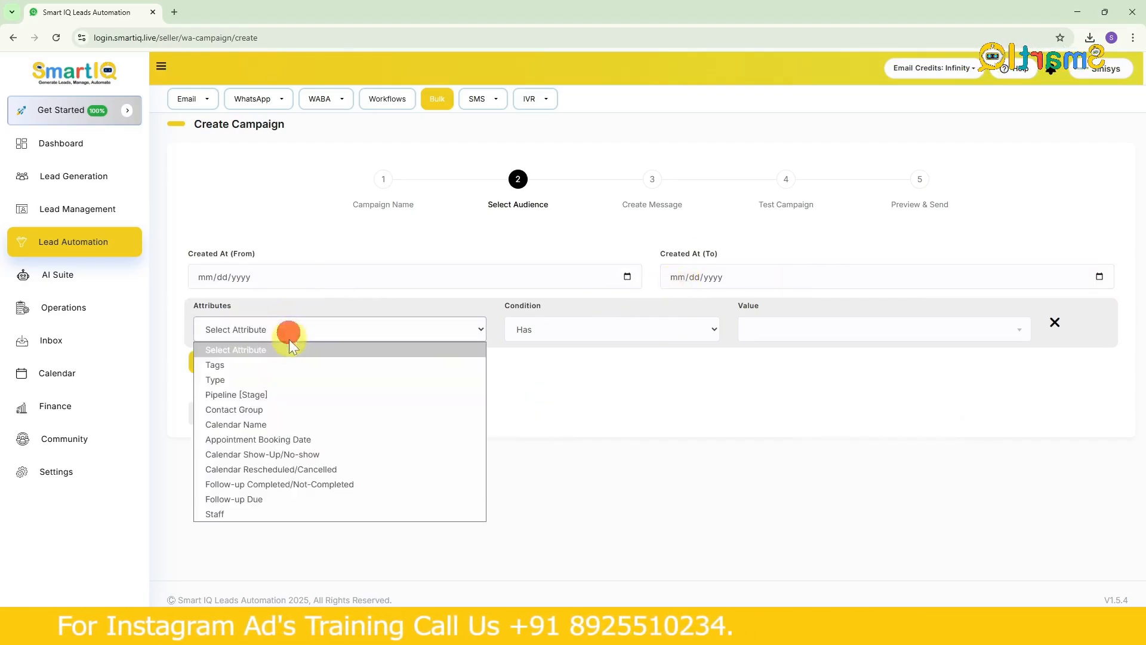
pyautogui.click(242, 394)
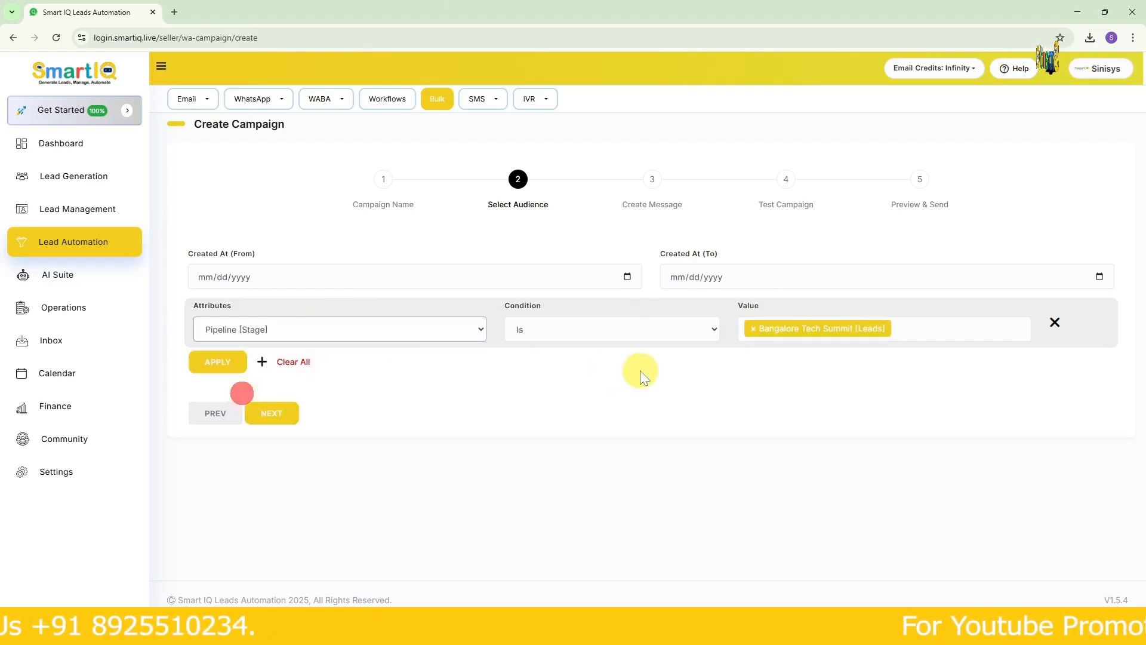
pyautogui.click(599, 329)
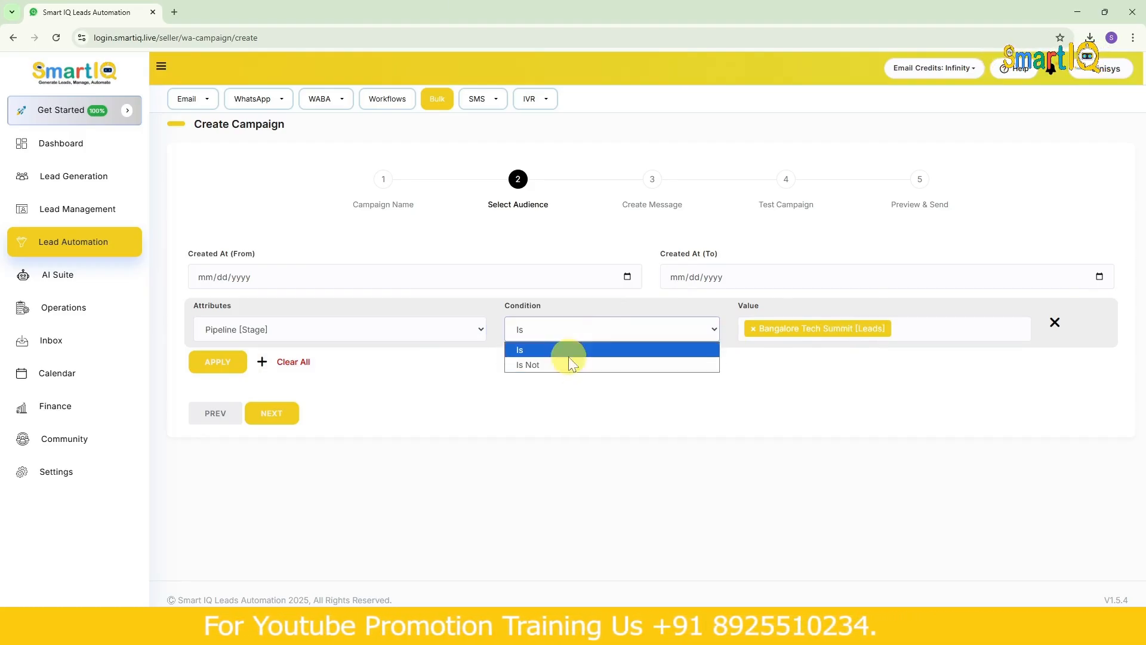
pyautogui.click(568, 352)
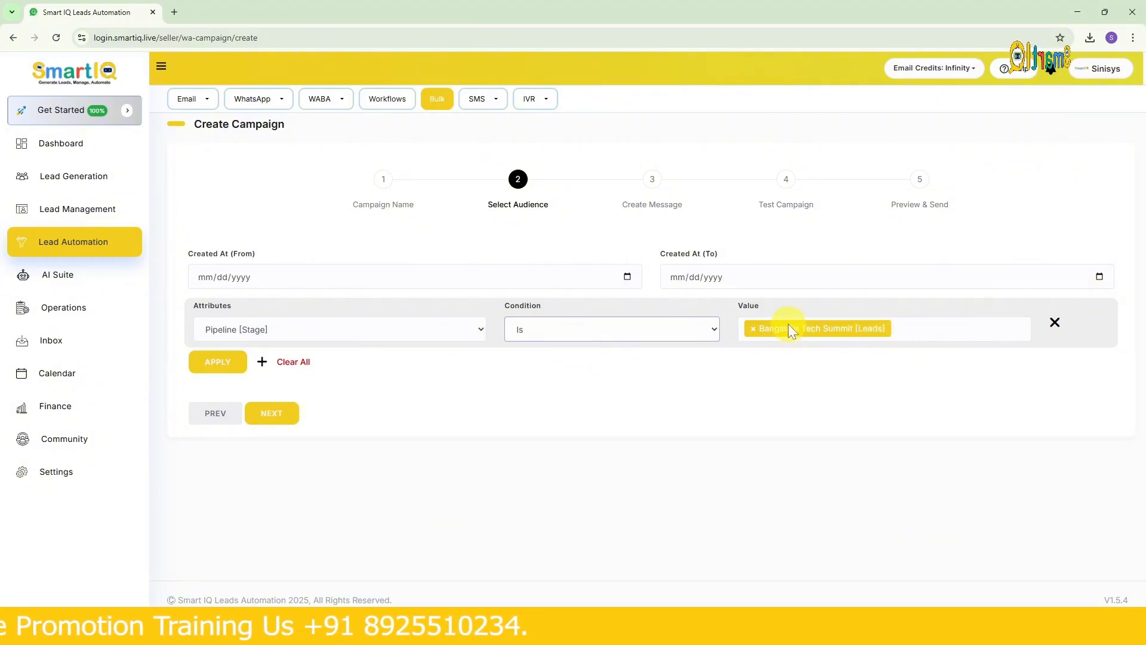
# - Replace the audience filter's value with SmartIQ Leads [Leads] and apply the filter
pyautogui.click(754, 328)
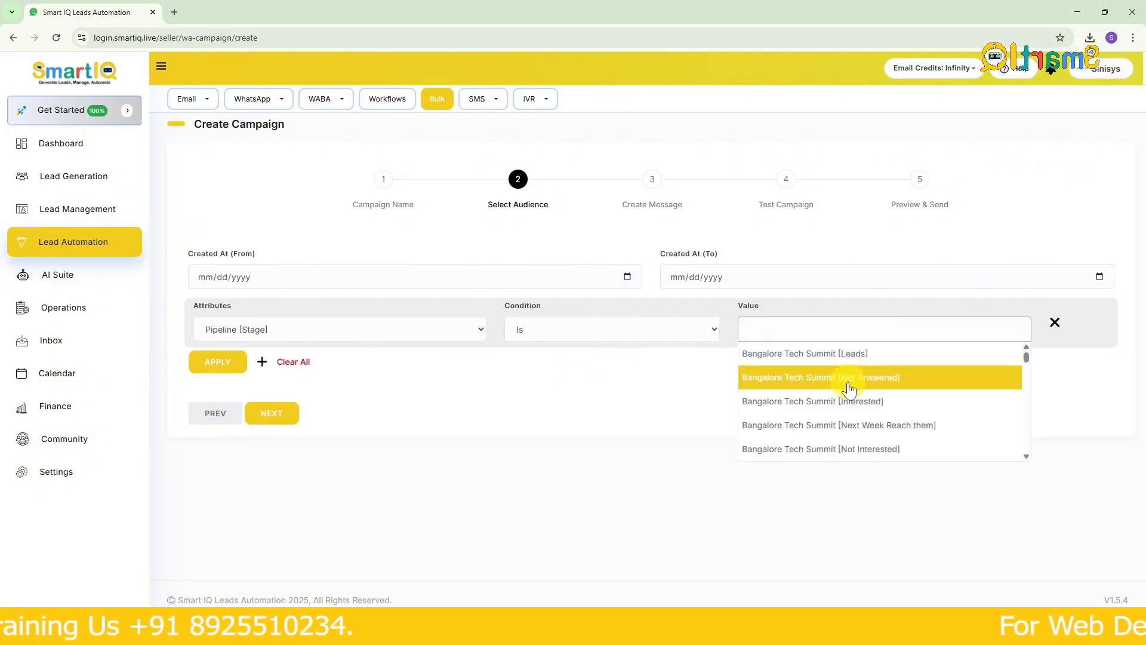
pyautogui.scroll(1, 811, 373)
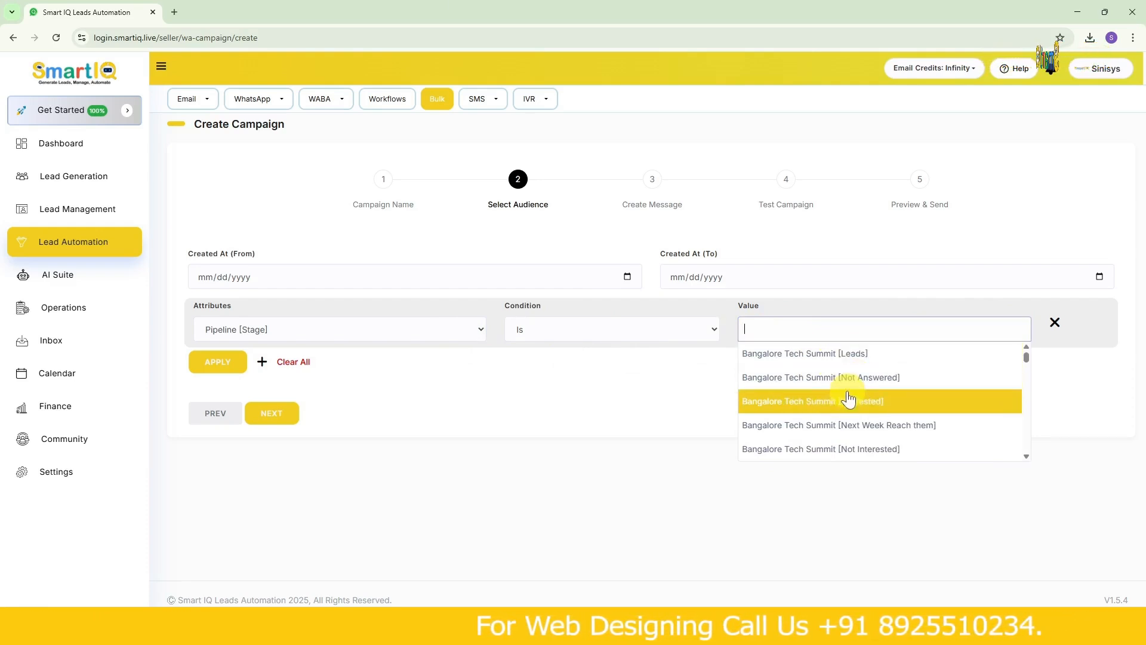
pyautogui.scroll(-3, 847, 394)
pyautogui.scroll(-10, 847, 393)
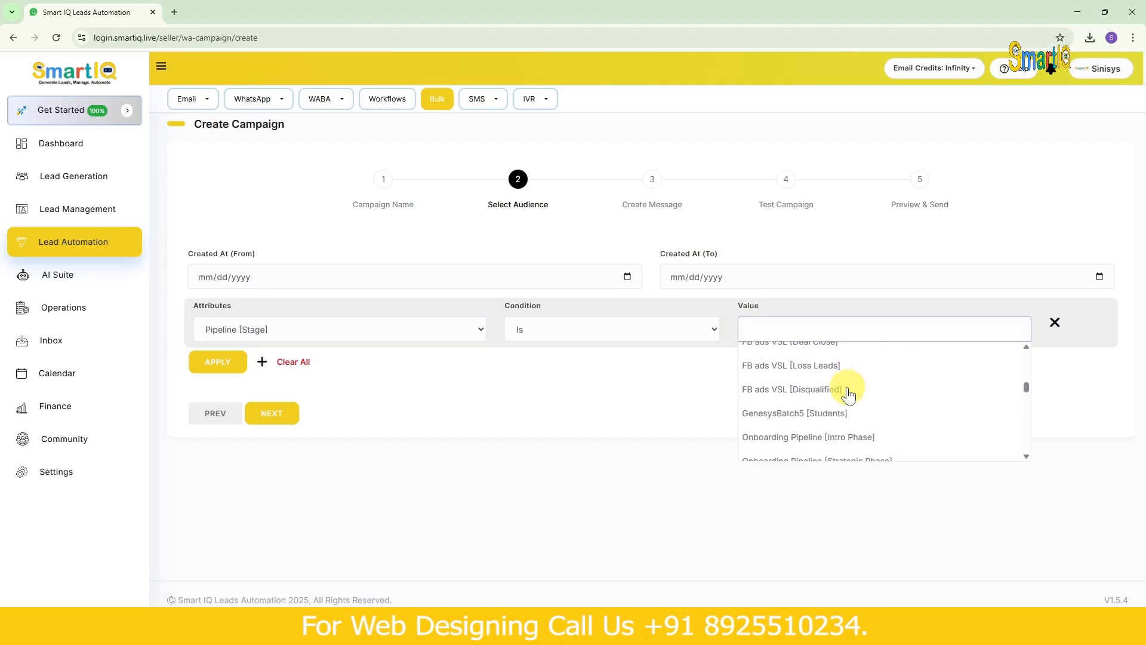
pyautogui.scroll(-2, 824, 399)
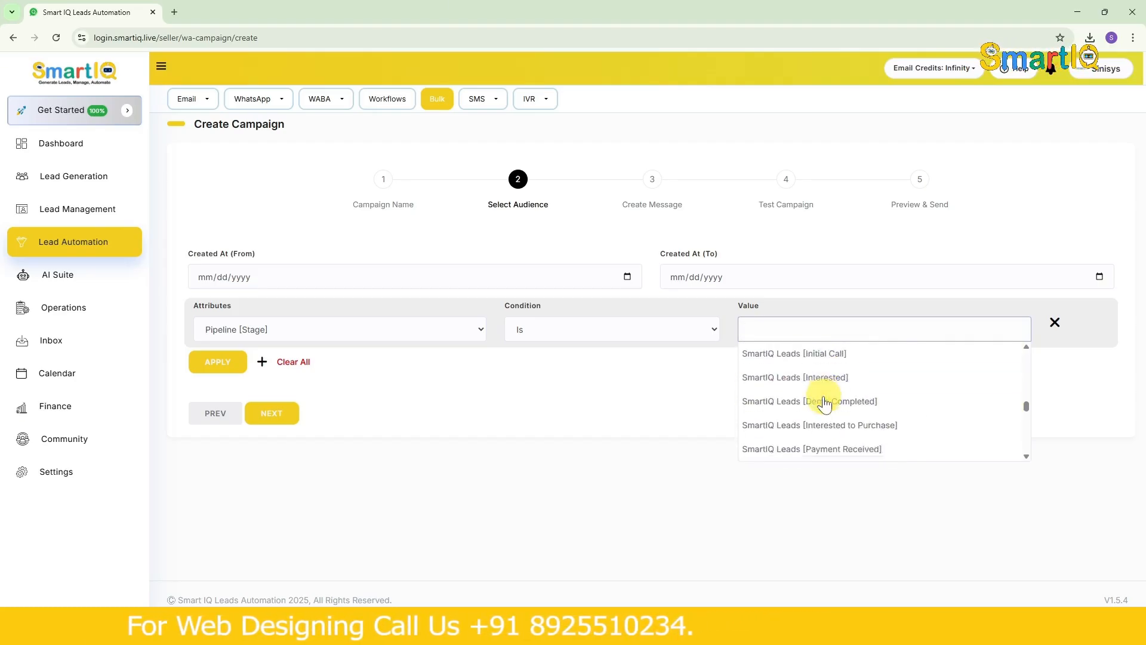
pyautogui.scroll(1, 819, 381)
pyautogui.click(822, 387)
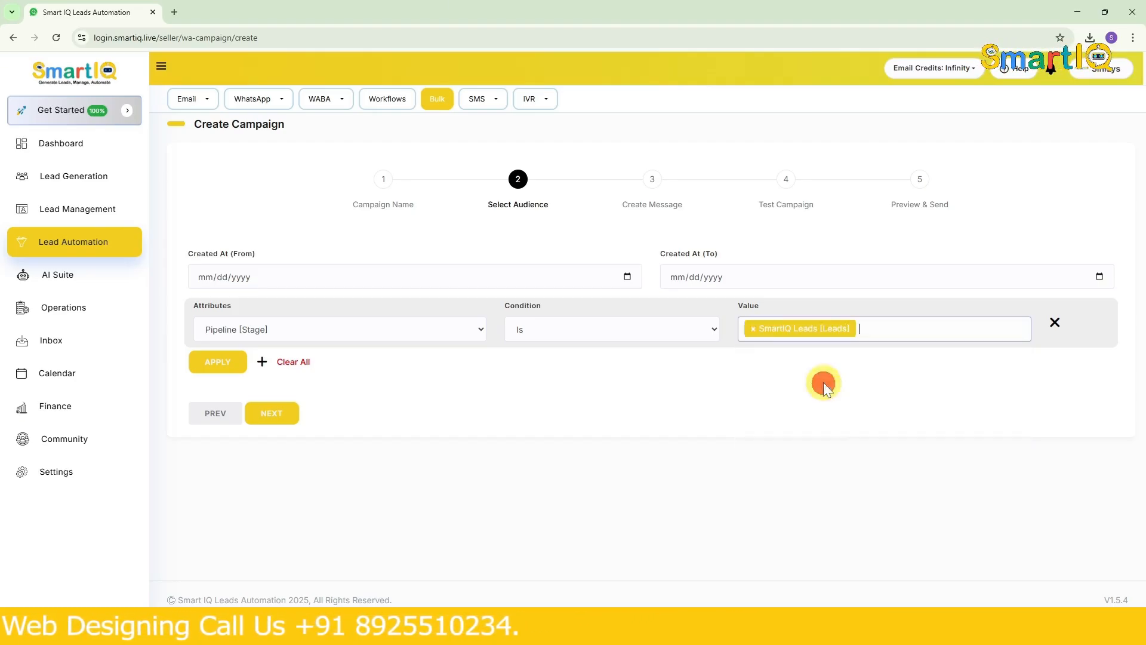
pyautogui.click(222, 369)
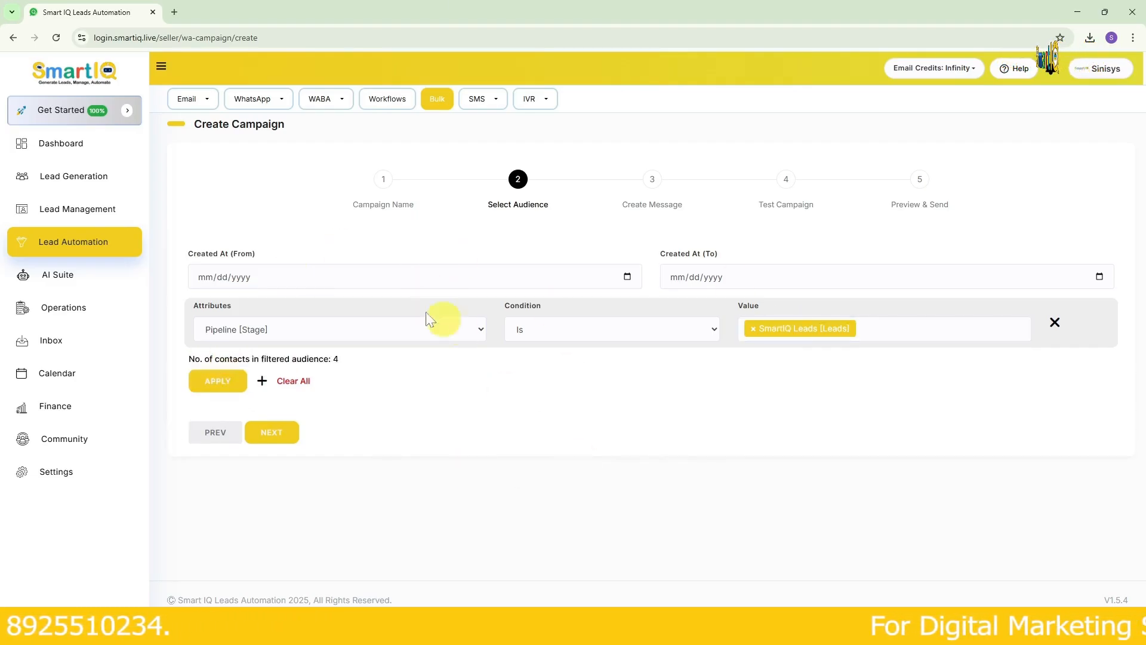
pyautogui.click(370, 369)
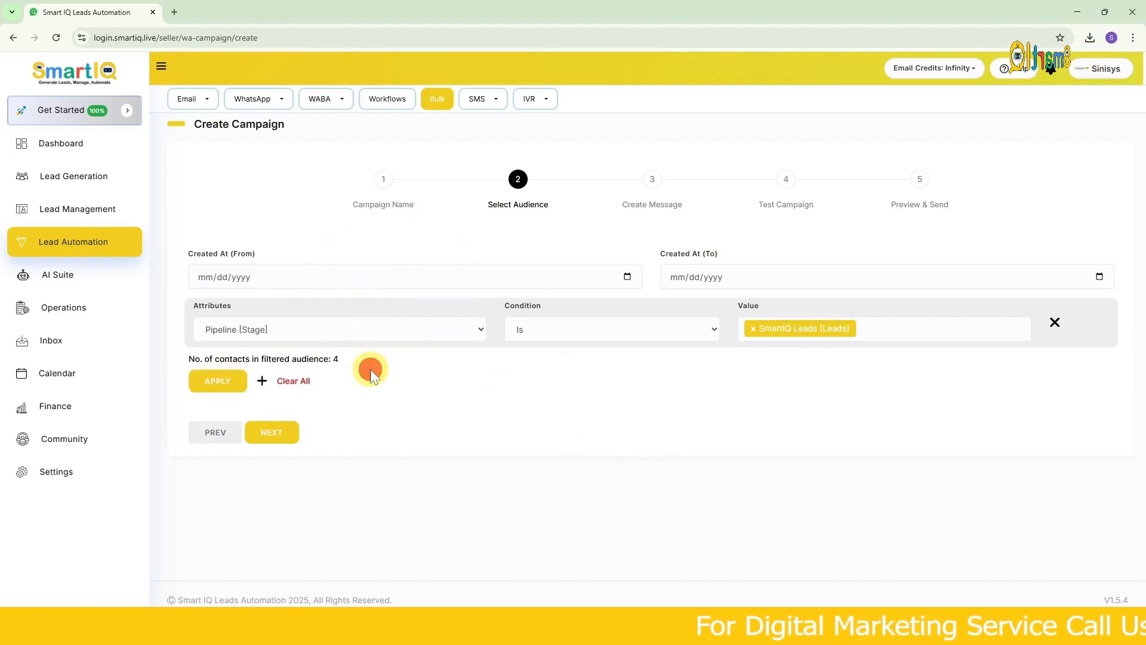
# - Add a second attribute condition to the audience filter and remove it again
pyautogui.click(262, 378)
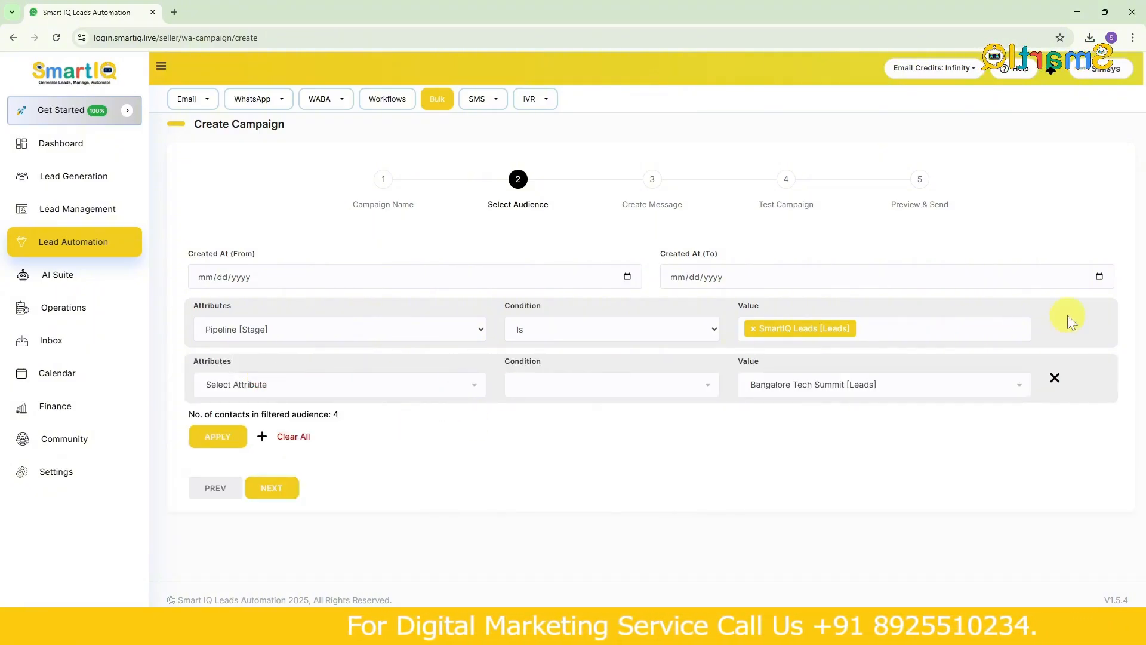
pyautogui.click(1055, 379)
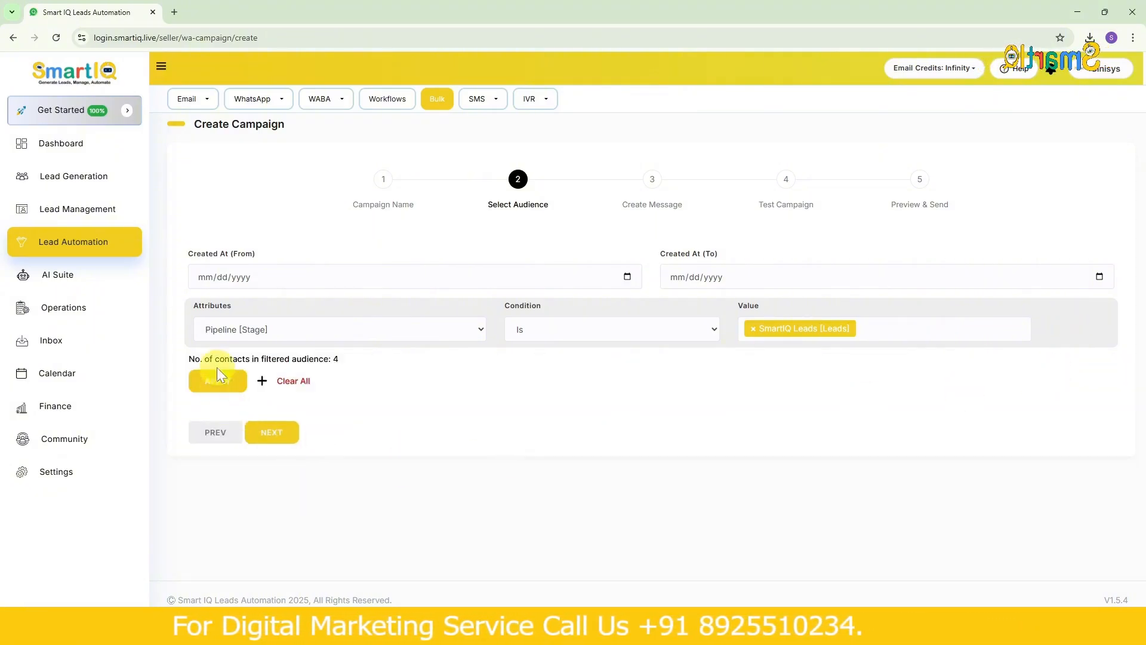
pyautogui.moveTo(347, 362); pyautogui.dragTo(310, 348)
pyautogui.click(421, 374)
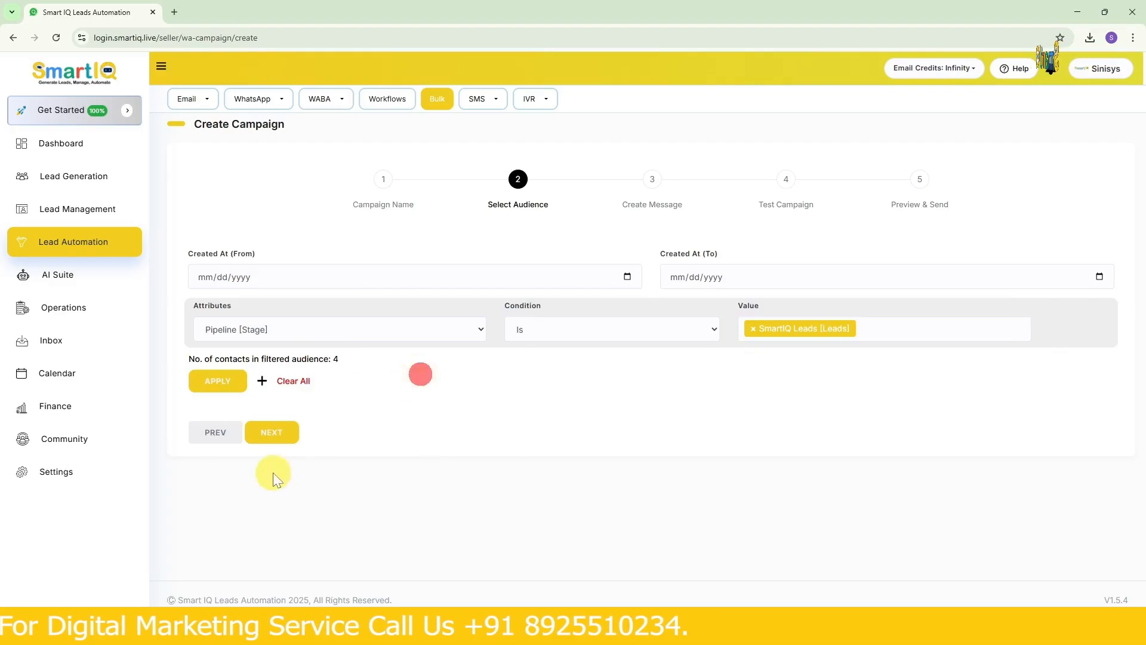
# - Continue to message creation, select the WhatsApp template genesys_template_for_weekend_training and read through its preview
pyautogui.click(270, 441)
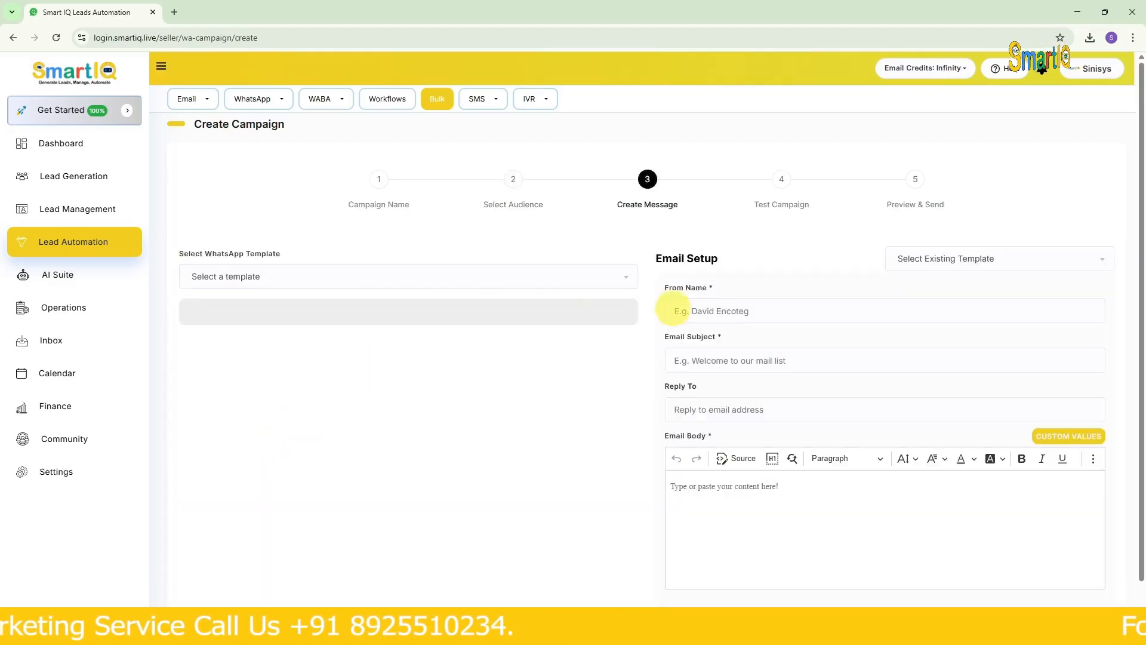
pyautogui.scroll(-1, 384, 238)
pyautogui.click(357, 216)
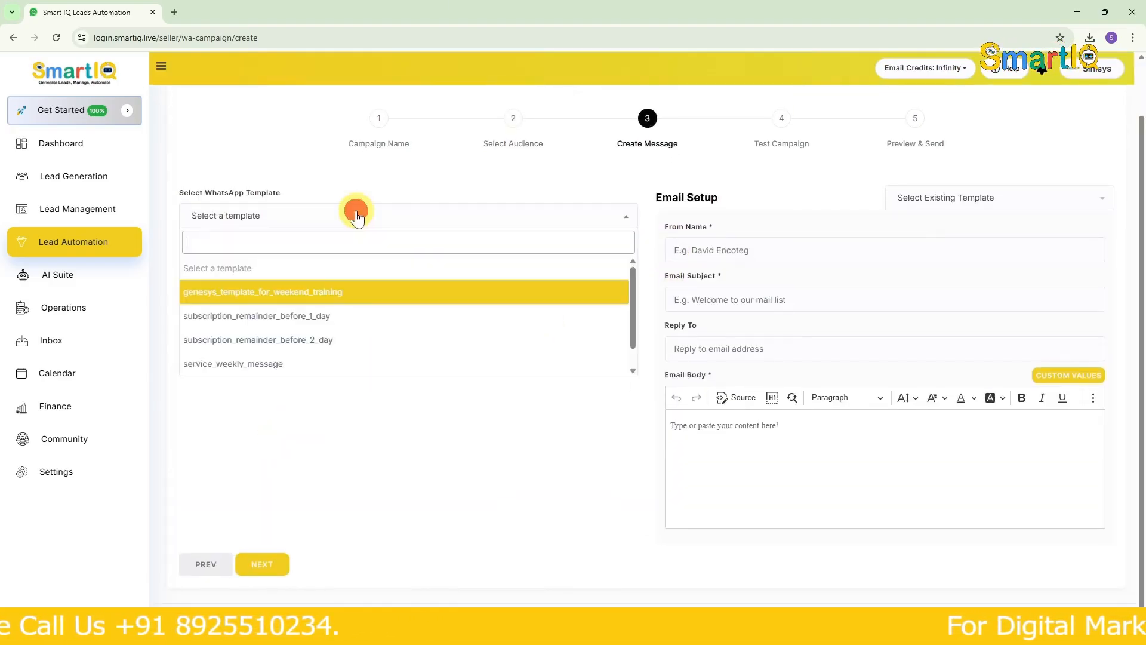
pyautogui.click(789, 260)
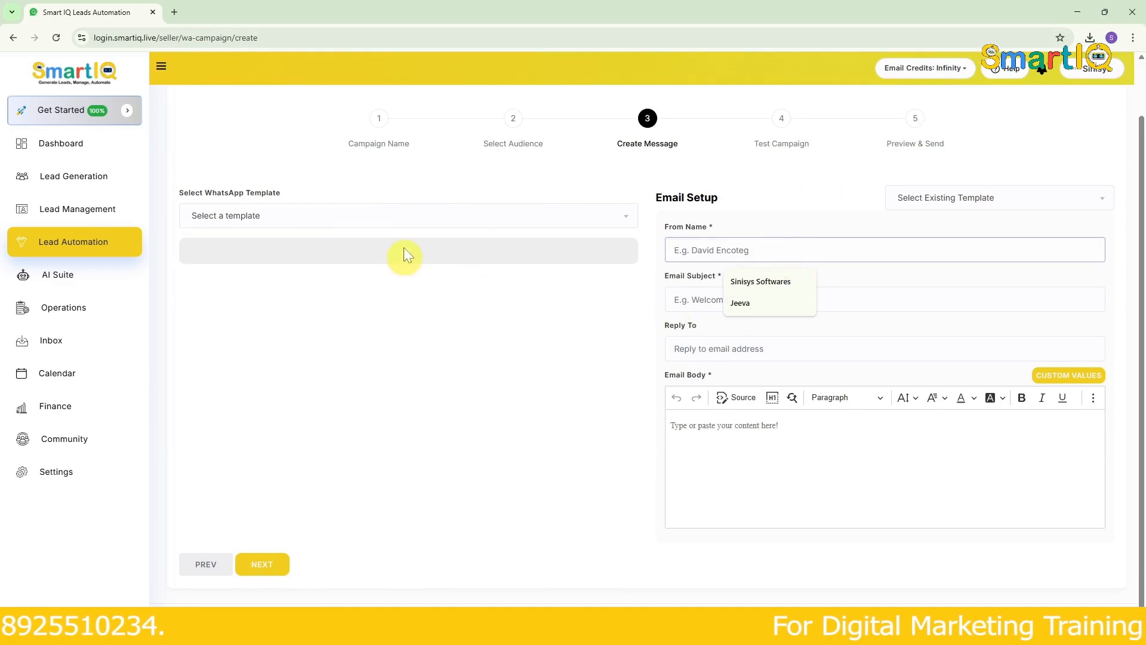
pyautogui.click(403, 216)
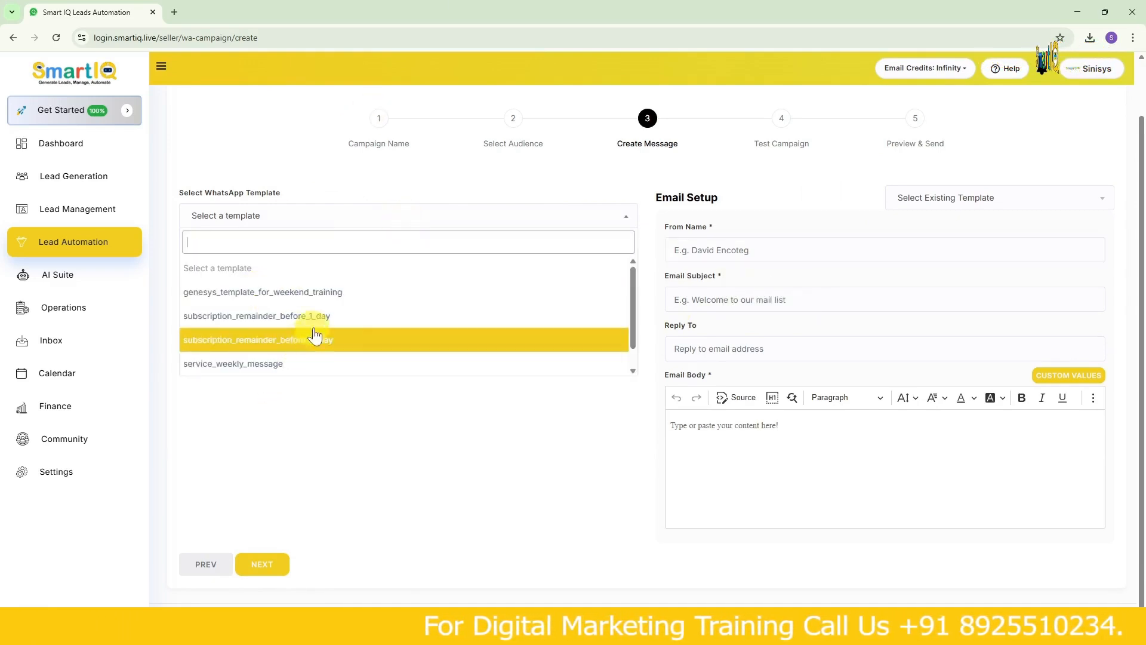
pyautogui.click(334, 296)
pyautogui.scroll(-8, 358, 286)
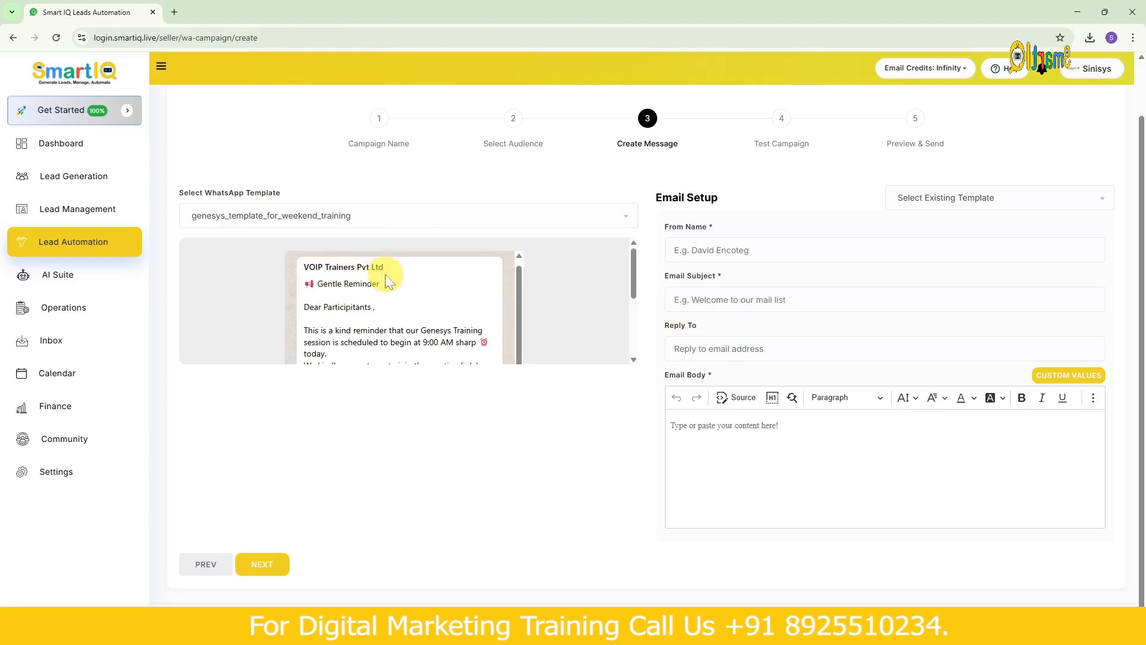
pyautogui.scroll(10, 362, 296)
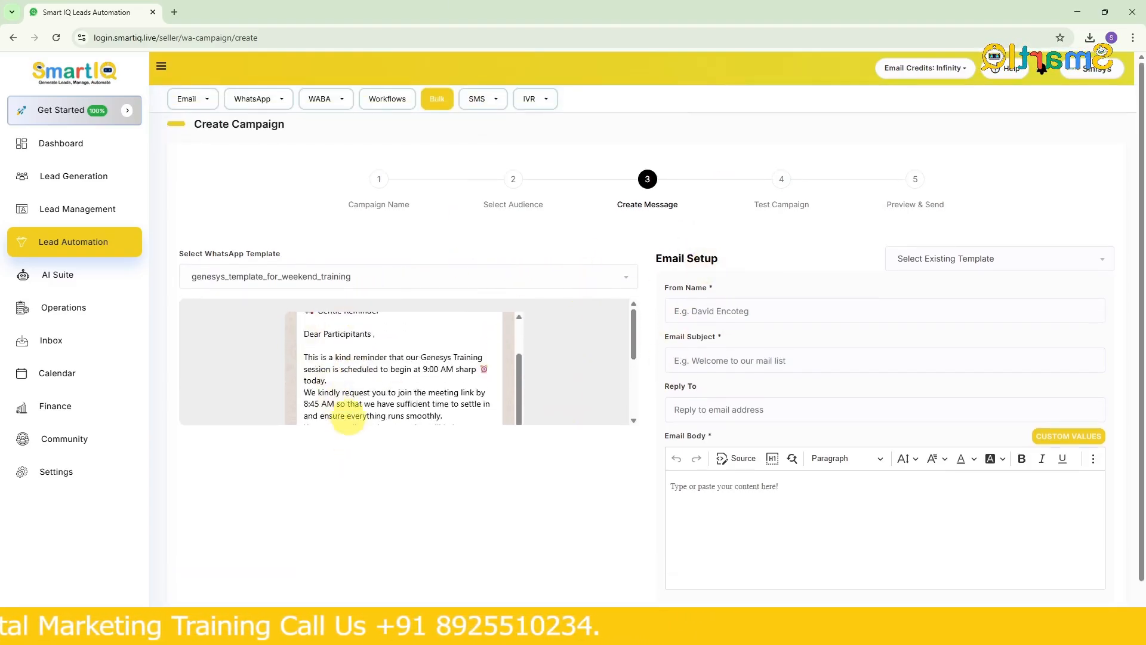
pyautogui.scroll(-3, 357, 406)
pyautogui.scroll(1, 367, 370)
pyautogui.scroll(2, 370, 352)
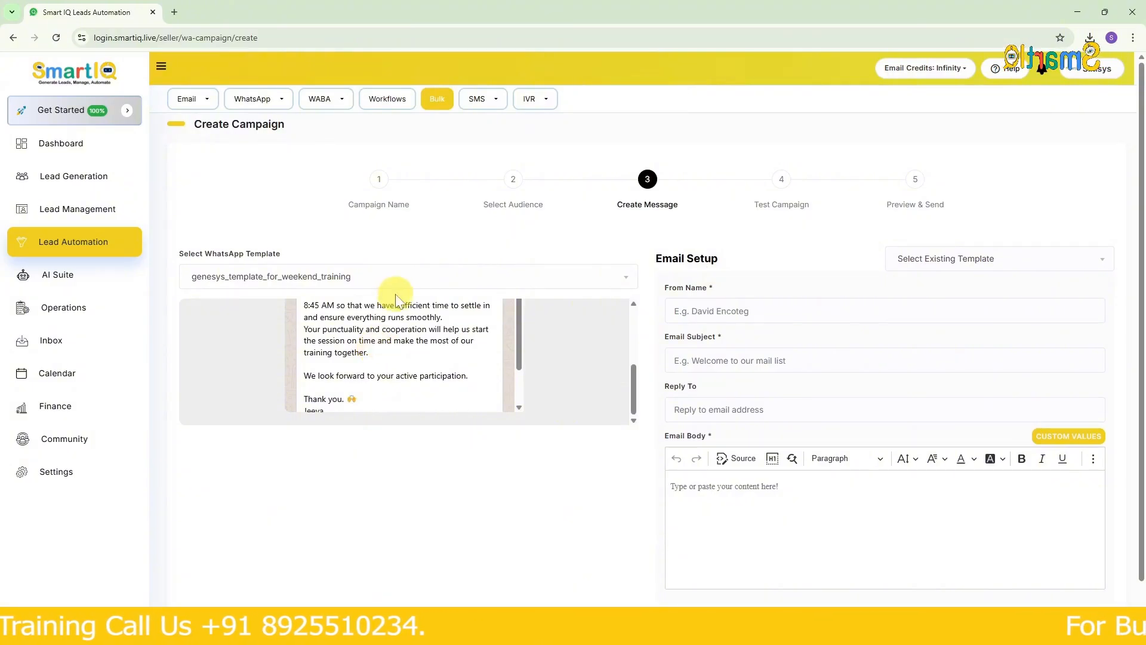
pyautogui.scroll(4, 396, 298)
pyautogui.click(257, 98)
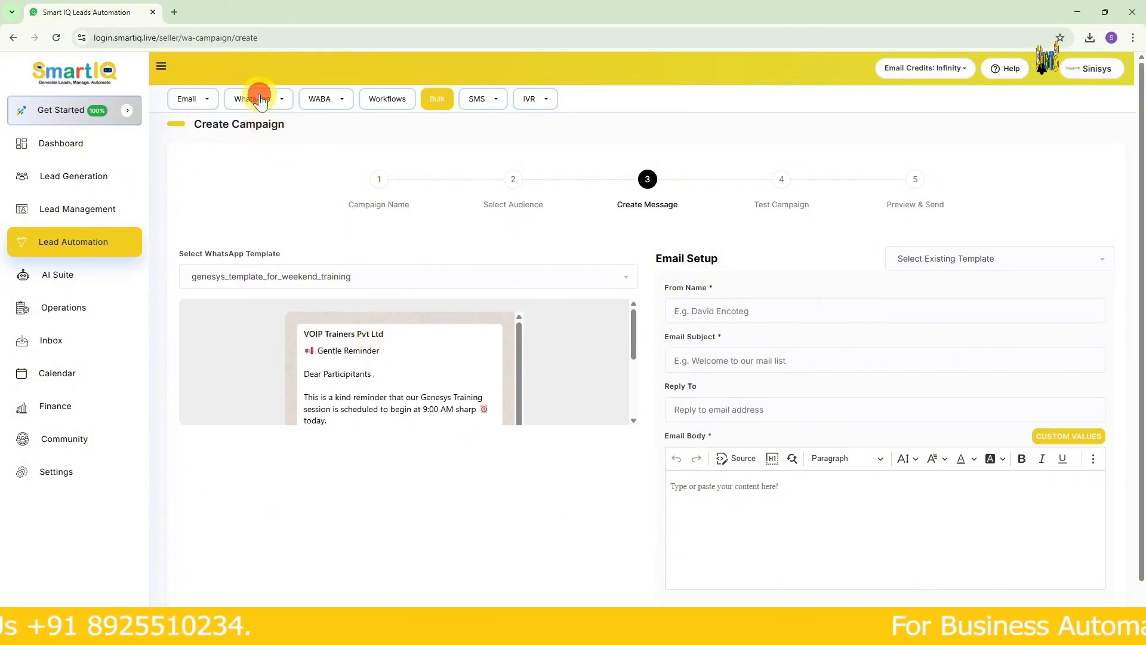
pyautogui.click(416, 257)
pyautogui.click(319, 97)
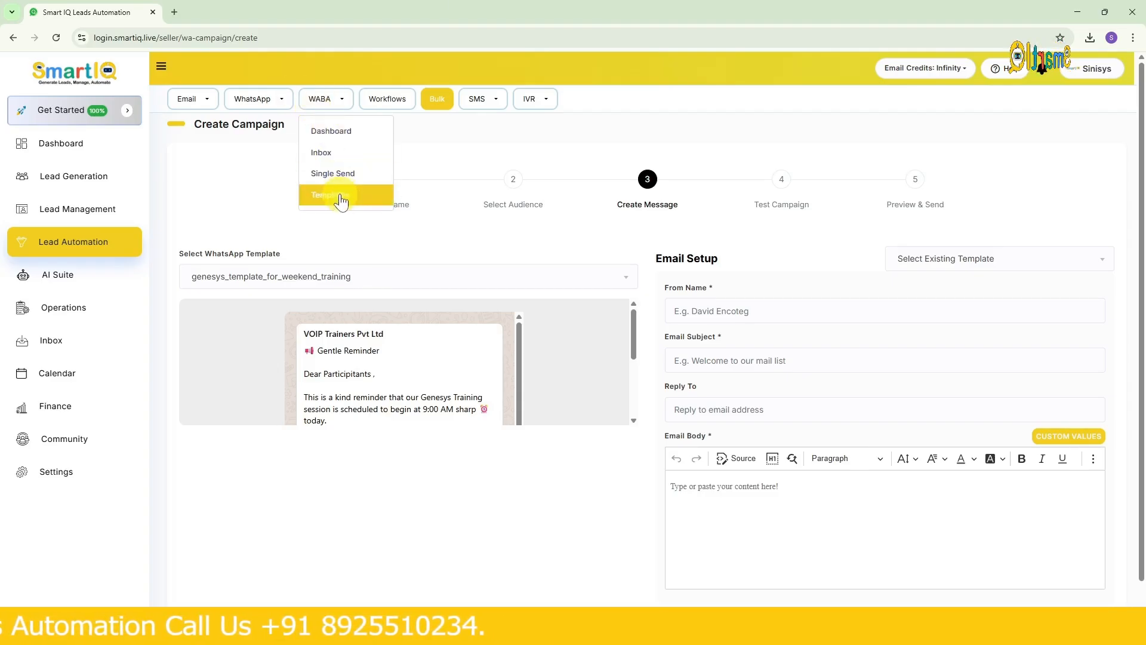
# - Set the From Name of the campaign email to Sinisys Softwares
pyautogui.scroll(-1, 829, 254)
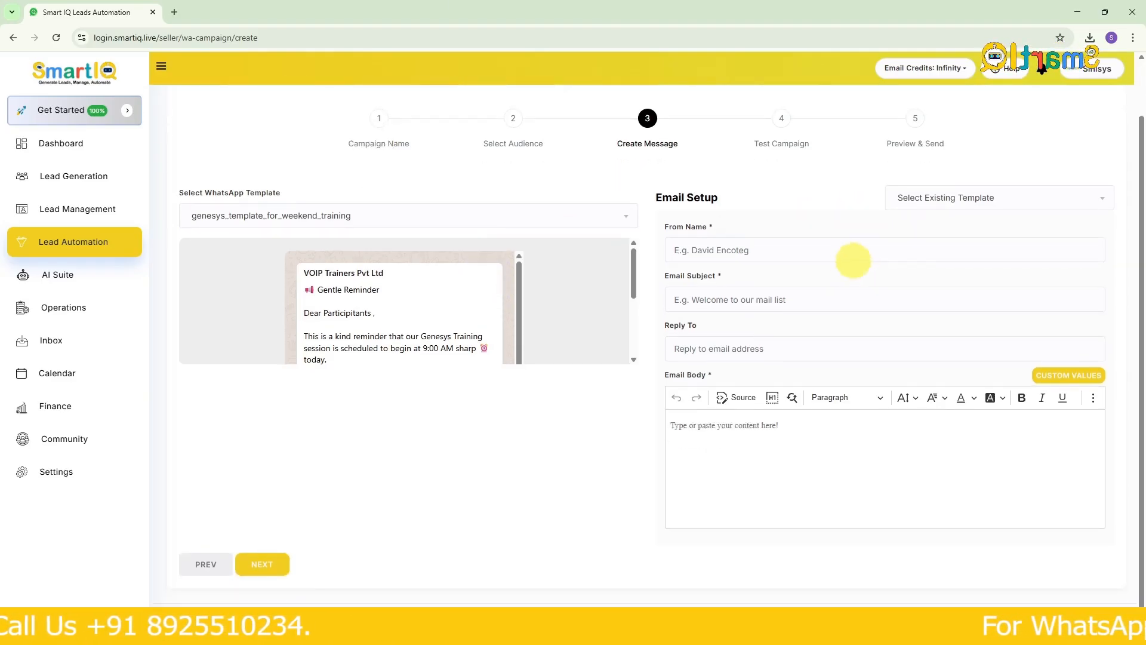
pyautogui.click(850, 249)
pyautogui.click(757, 288)
# - Look through the existing email templates and close the list without choosing one
pyautogui.click(1010, 192)
pyautogui.scroll(-5, 993, 274)
pyautogui.scroll(4, 1006, 295)
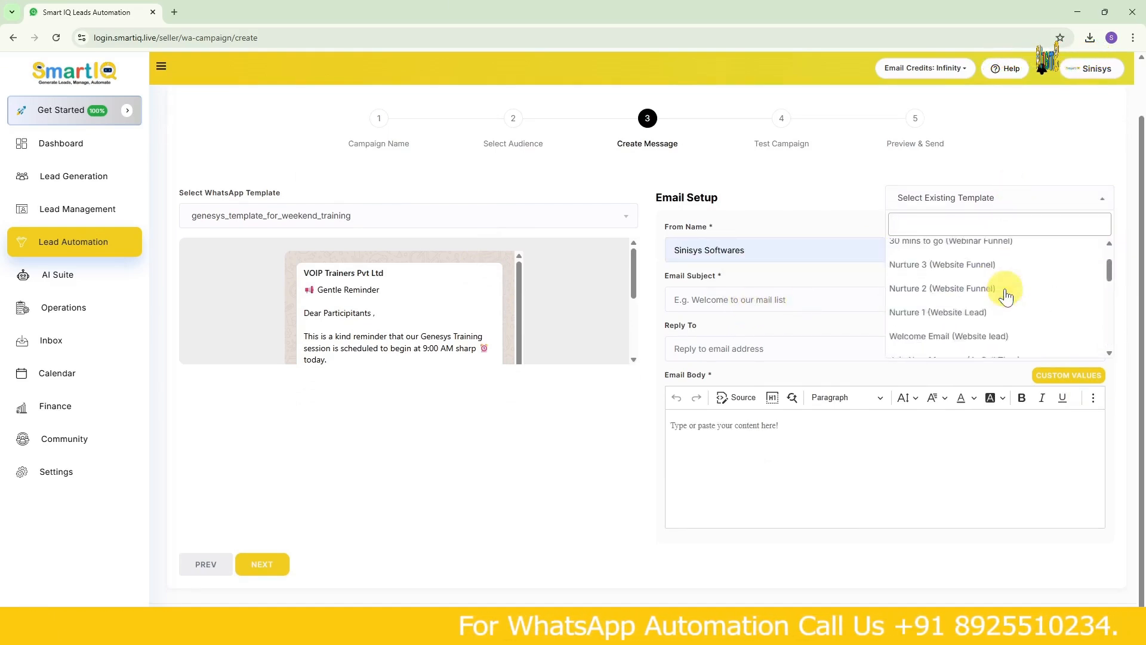
pyautogui.scroll(2, 1006, 296)
pyautogui.click(853, 247)
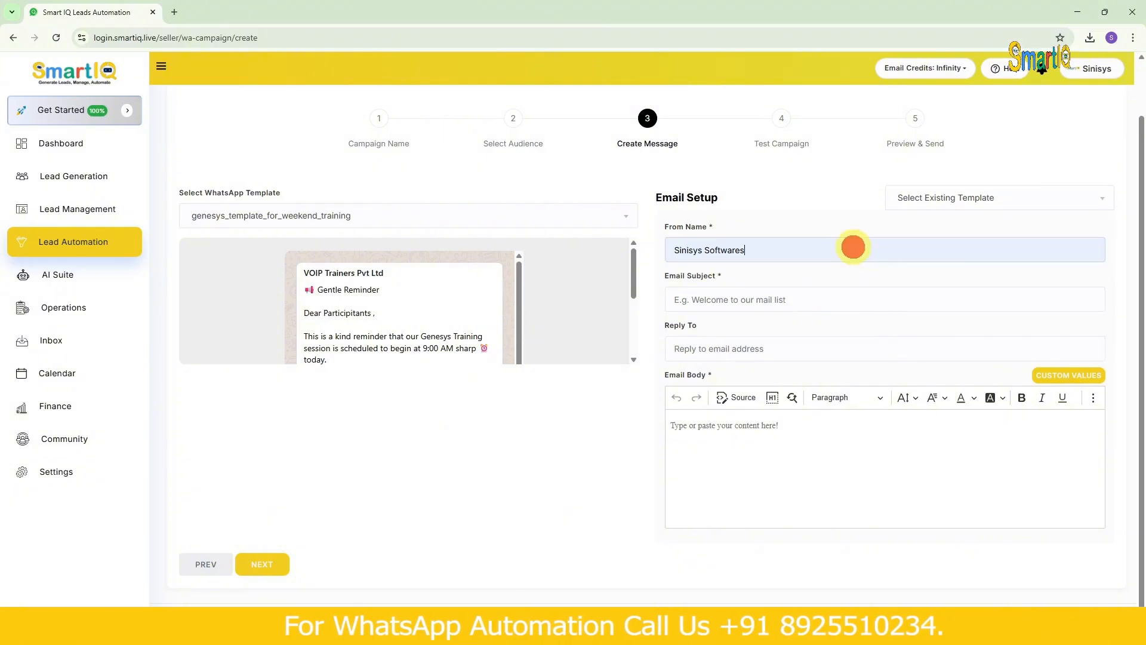
# - Copy the full message text from the WhatsApp template preview into the email body
pyautogui.moveTo(302, 273); pyautogui.dragTo(482, 401)
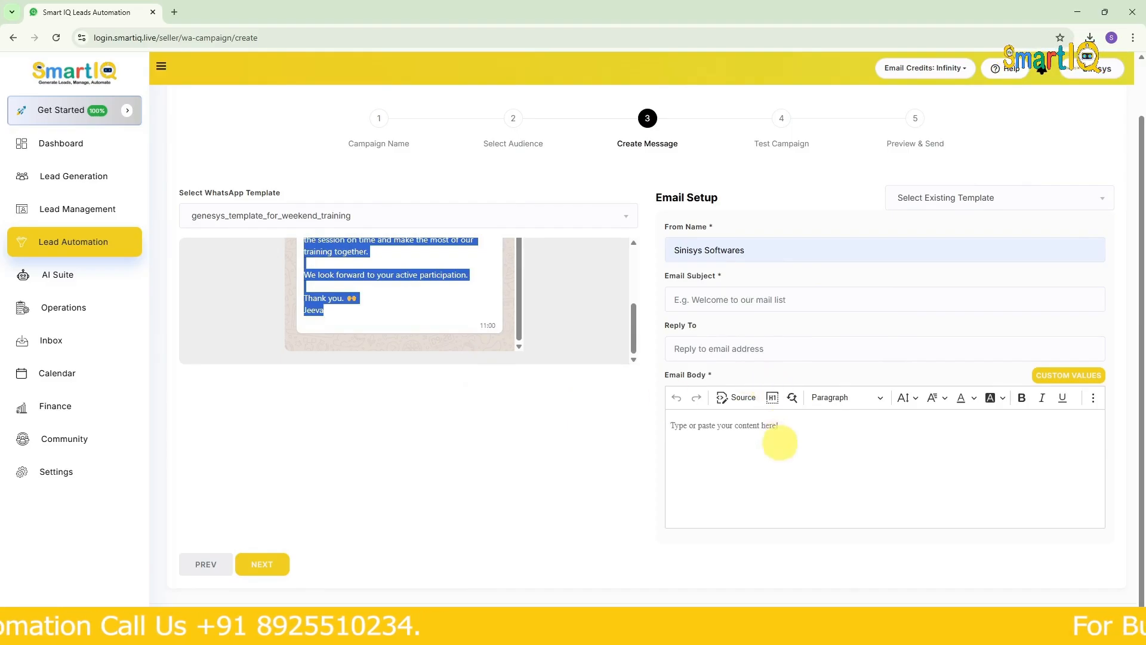
pyautogui.click(777, 433)
pyautogui.hotkey('ctrl', 'v')
pyautogui.scroll(1, 777, 432)
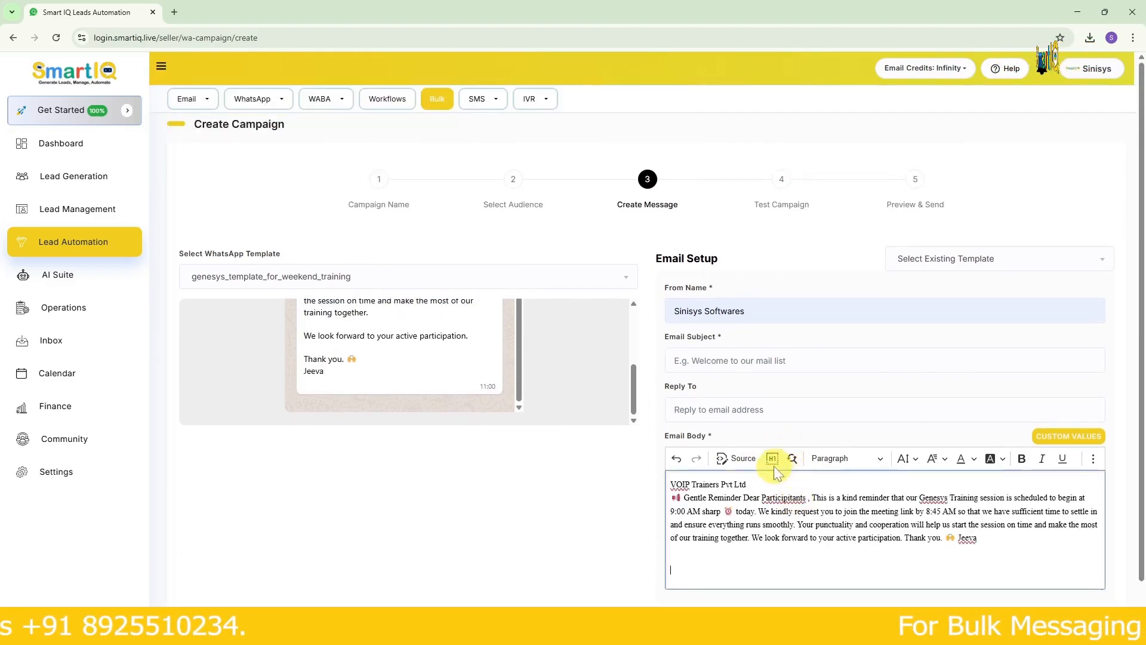
# - Enter "genesys weekend training - reg" as the email subject
pyautogui.click(734, 360)
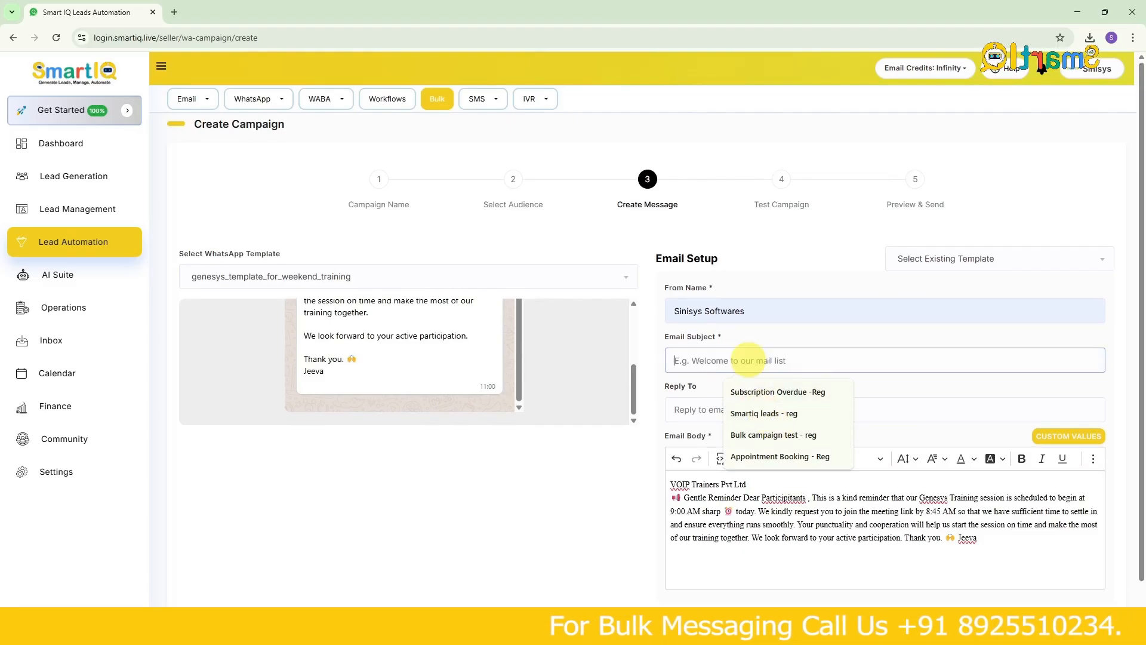
pyautogui.click(748, 360)
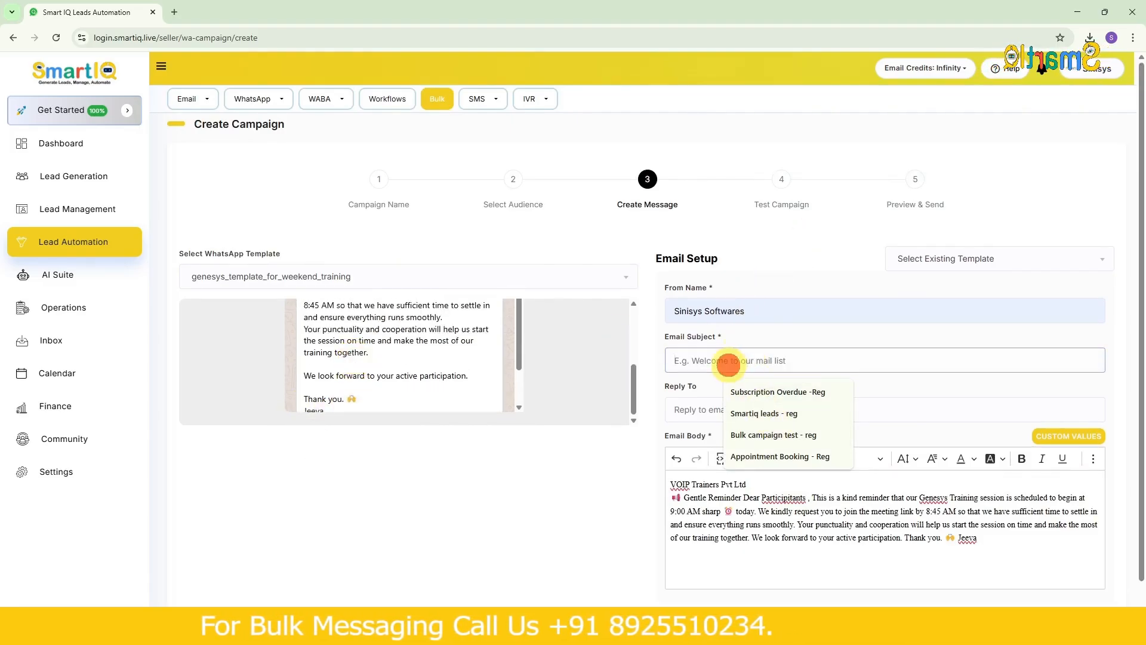
pyautogui.write('genesysy weeken')
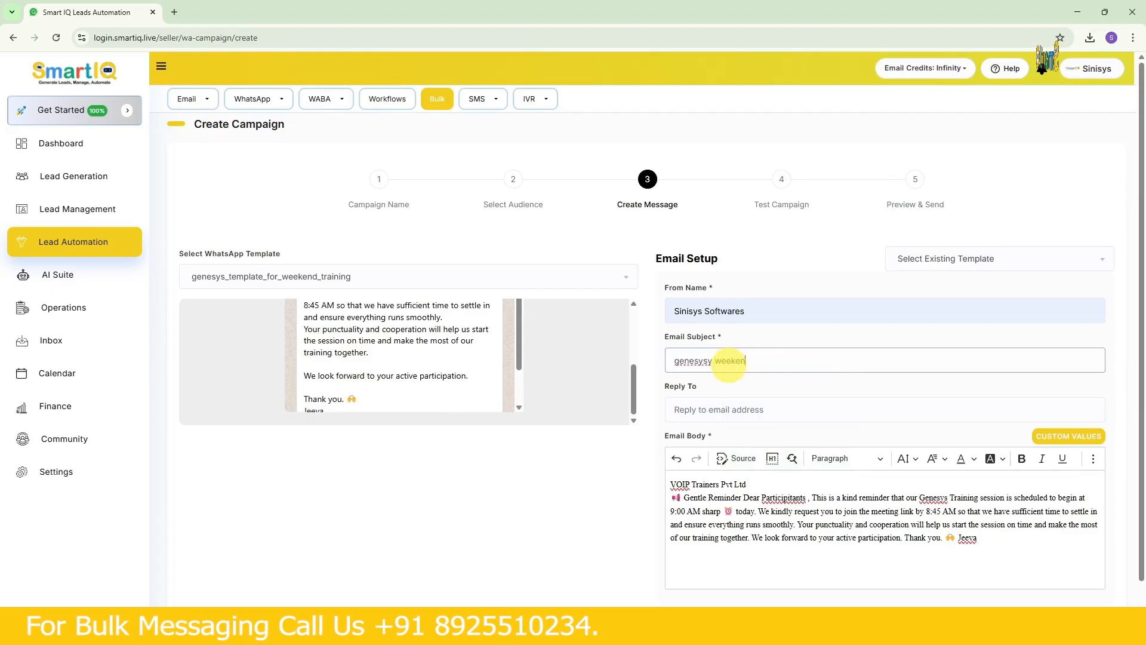
pyautogui.write('d training - reg')
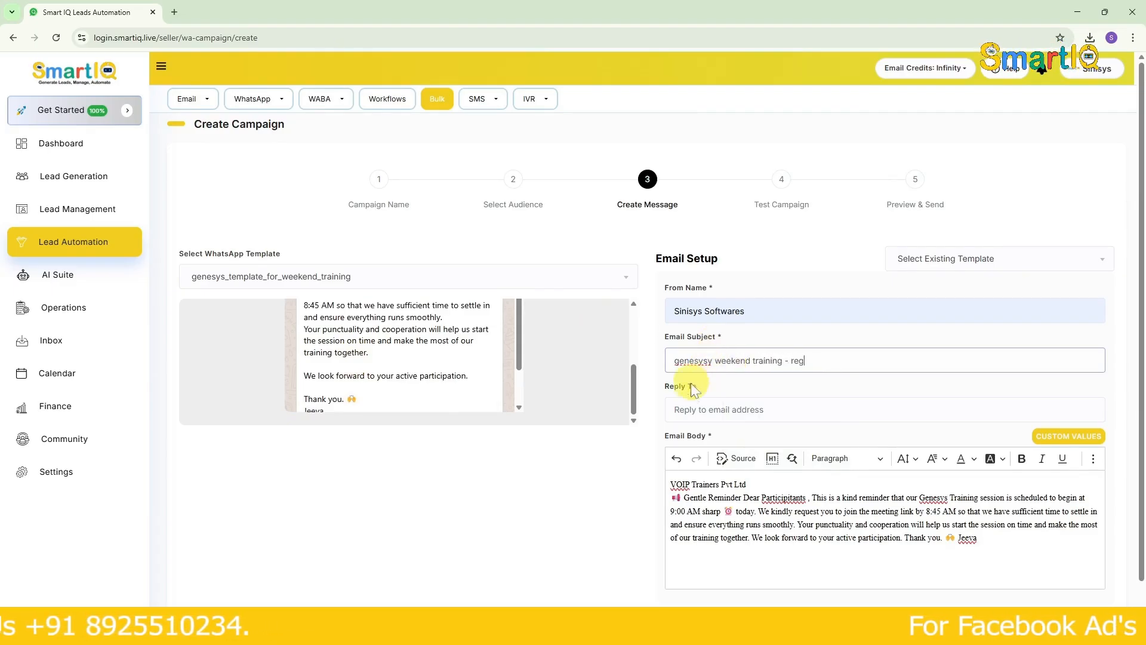
pyautogui.press('BackSpace')
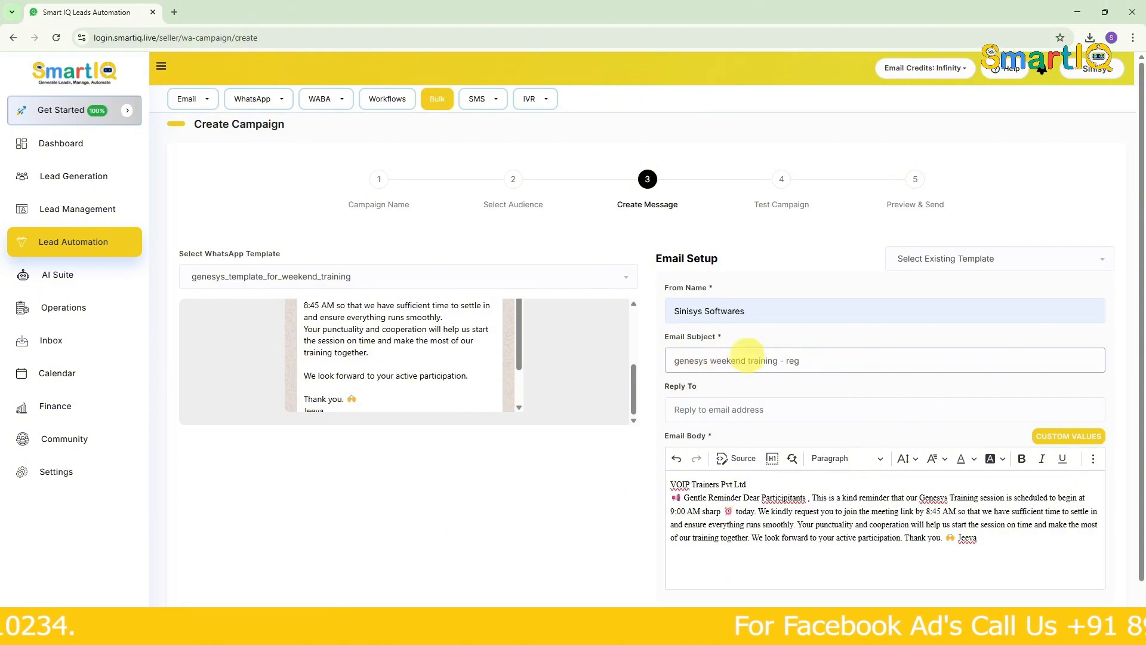
# - Examine the standard custom values available for the email body and close the list
pyautogui.scroll(-1, 794, 411)
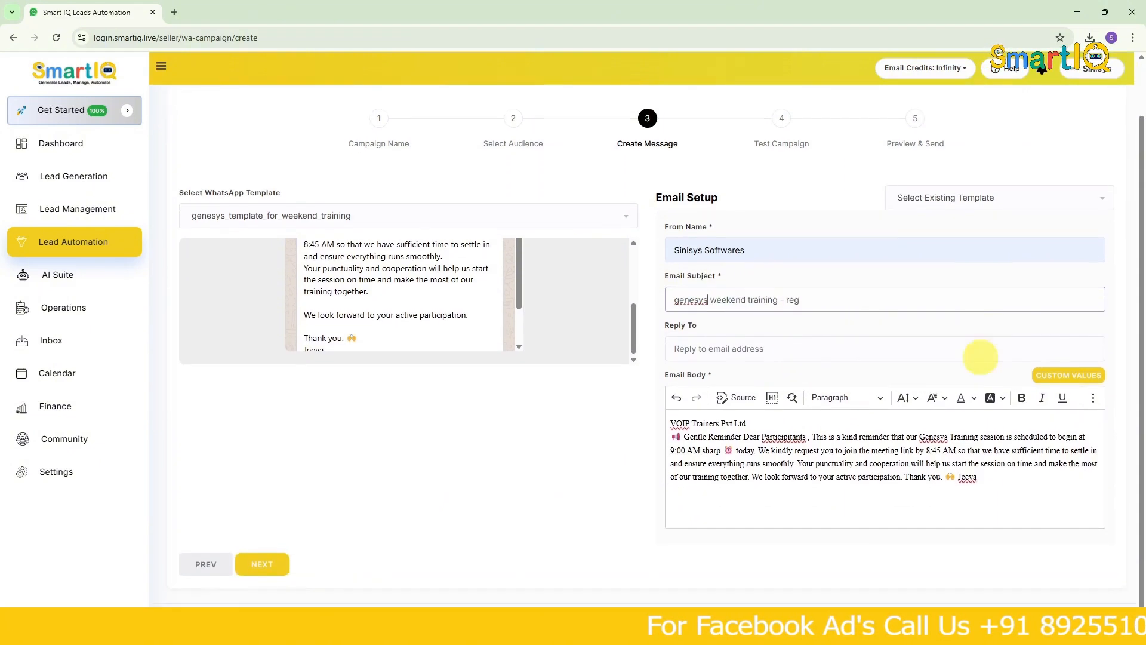
pyautogui.click(1062, 376)
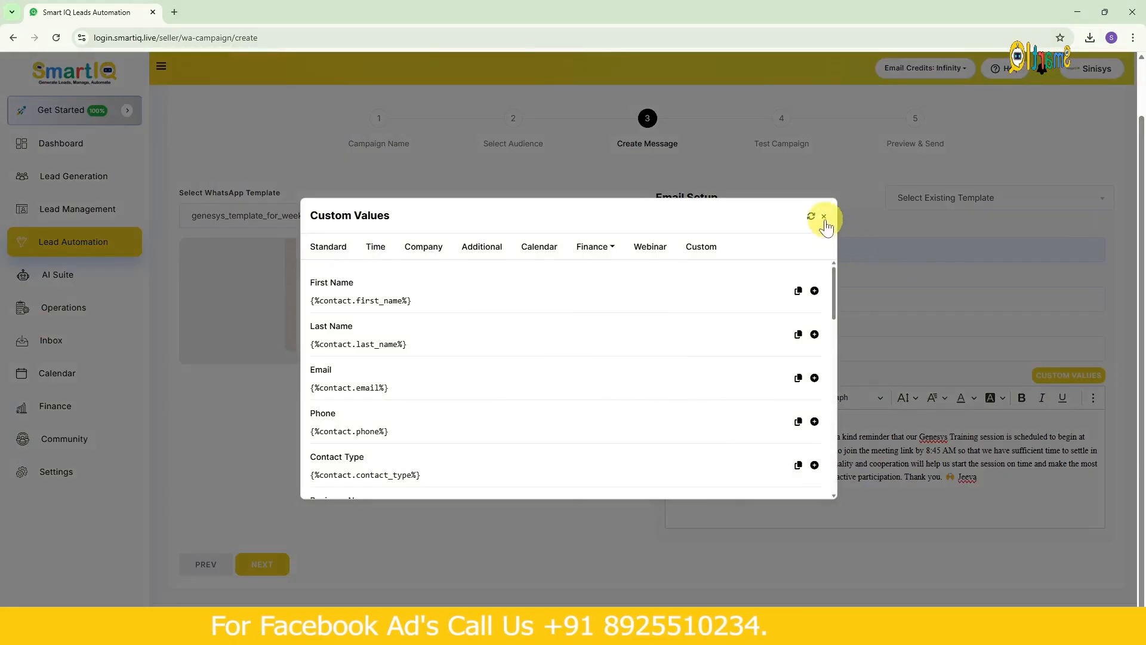
pyautogui.click(823, 217)
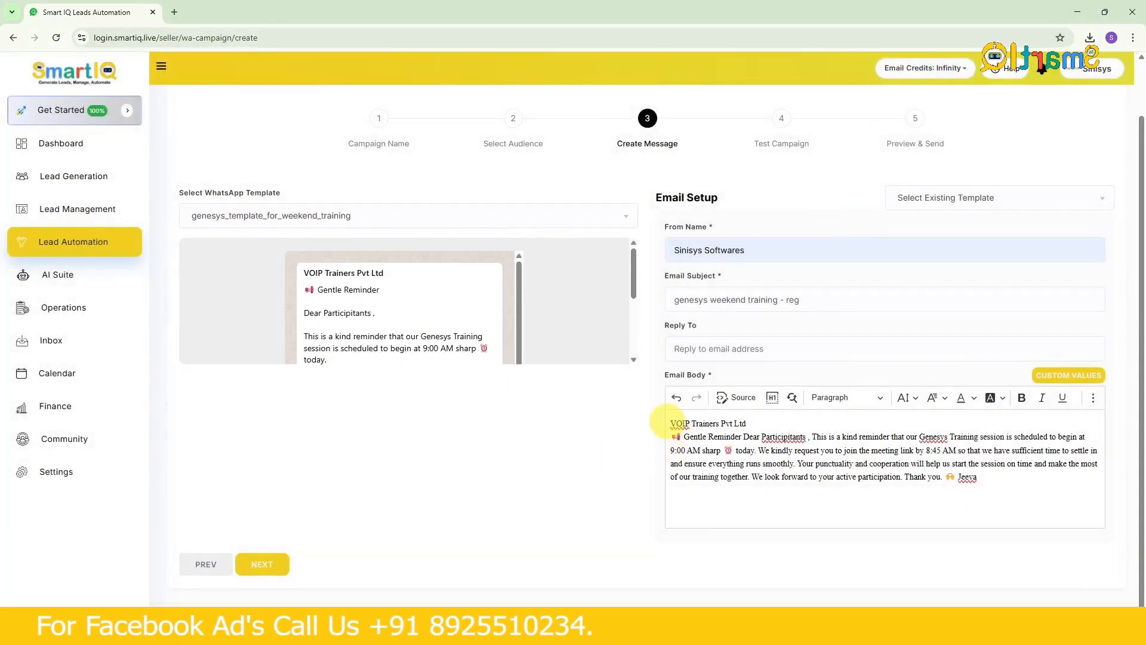
# - Add the greeting "Hi {%contact.first_name%}" with the First Name custom value on its own line above VOIP Trainers Pvt Ltd
pyautogui.click(671, 423)
pyautogui.write('Hi')
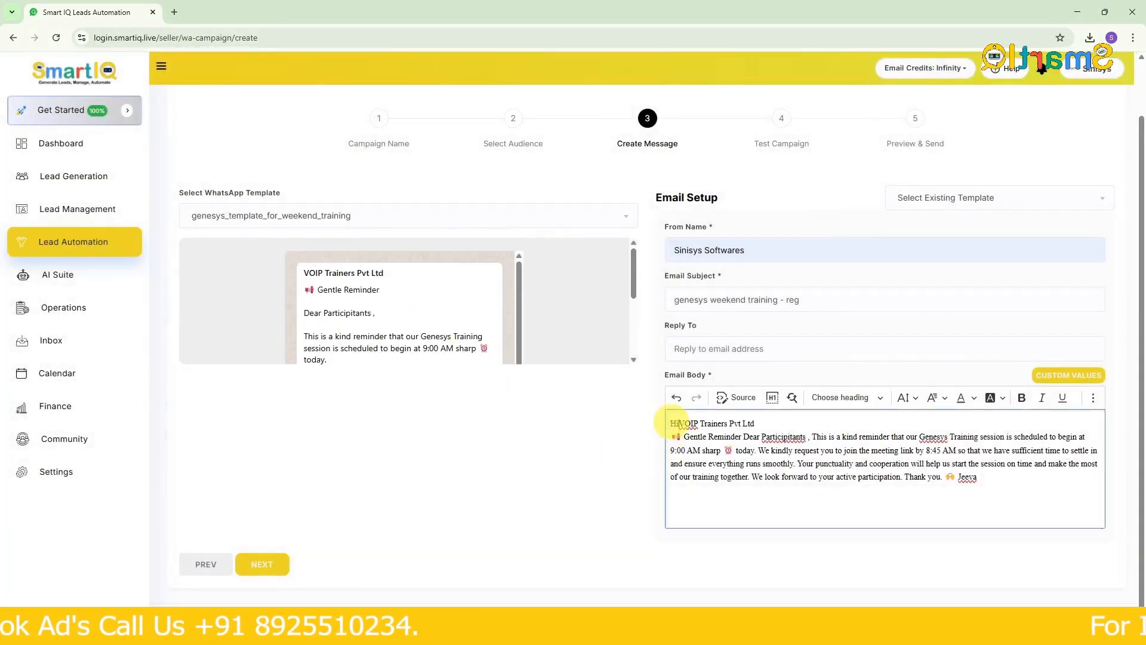
pyautogui.click(1060, 366)
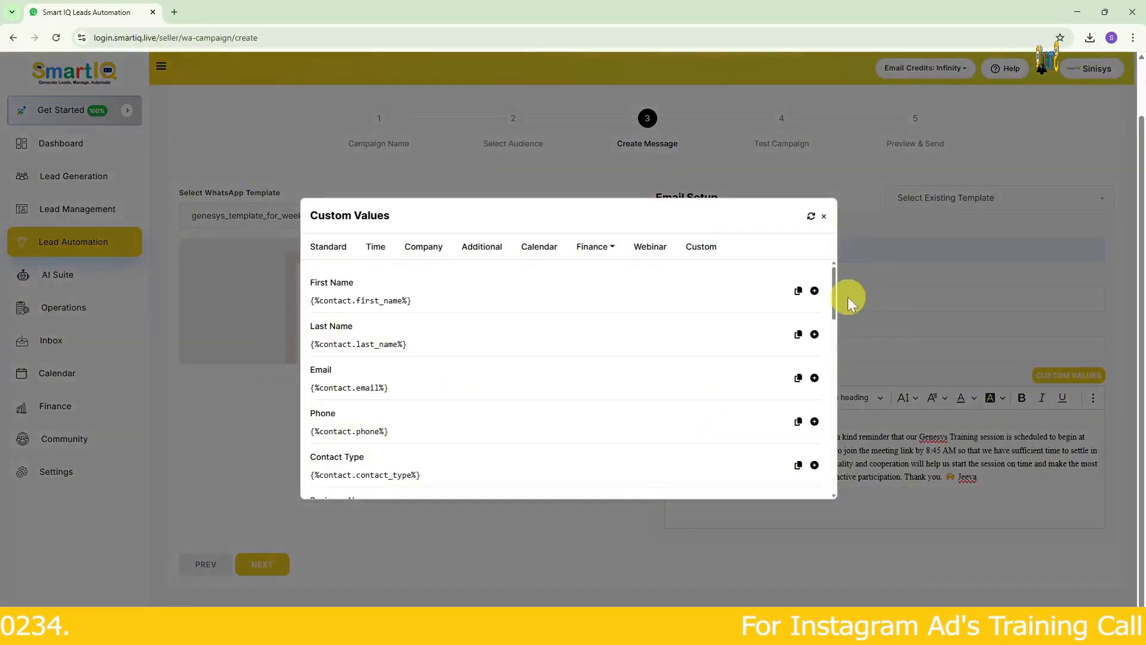
pyautogui.click(814, 291)
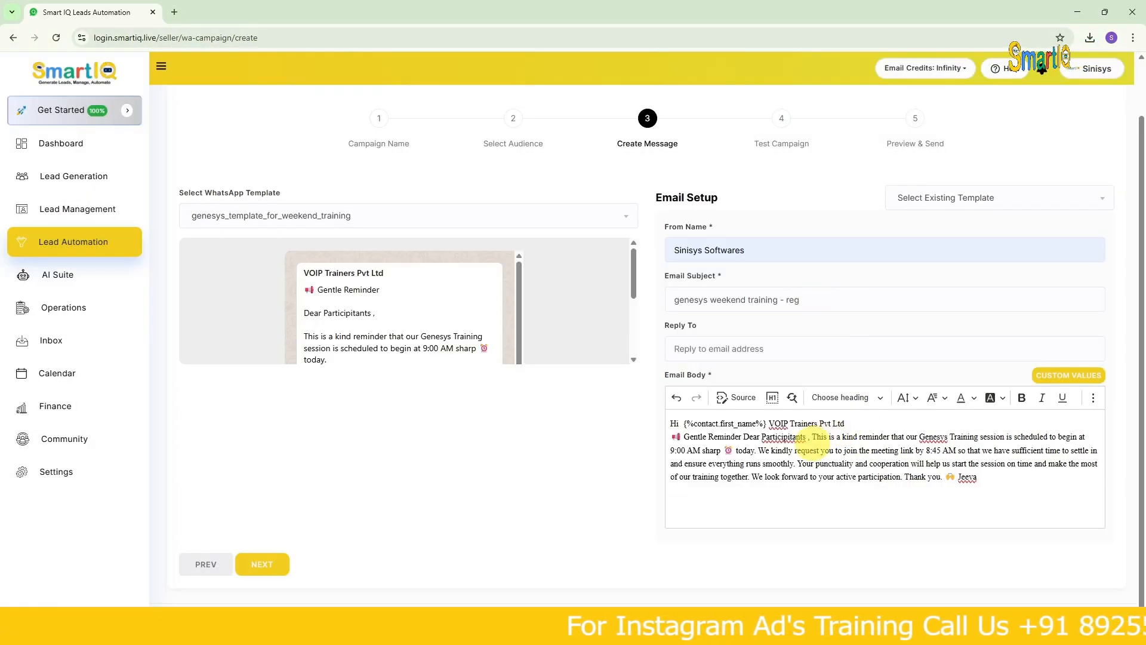
pyautogui.click(769, 423)
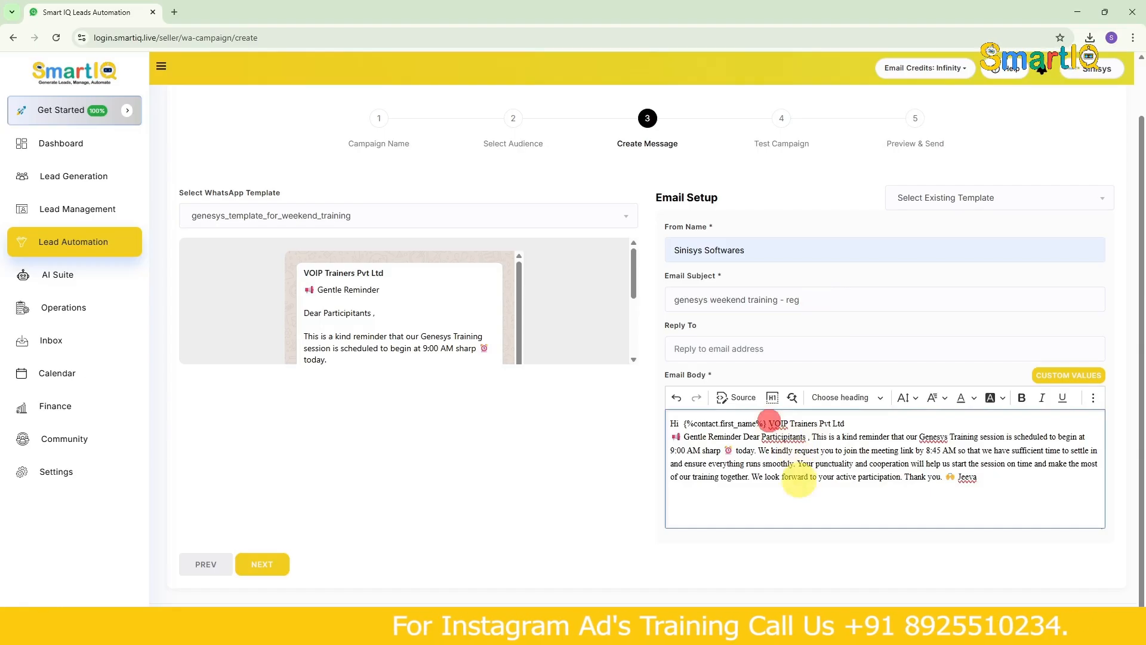
pyautogui.press('Return')
# - Separate the "Thank you." closing from the email paragraph with line breaks and insert a blank line below VOIP Trainers Pvt Ltd
pyautogui.scroll(-2, 945, 451)
pyautogui.scroll(2, 952, 455)
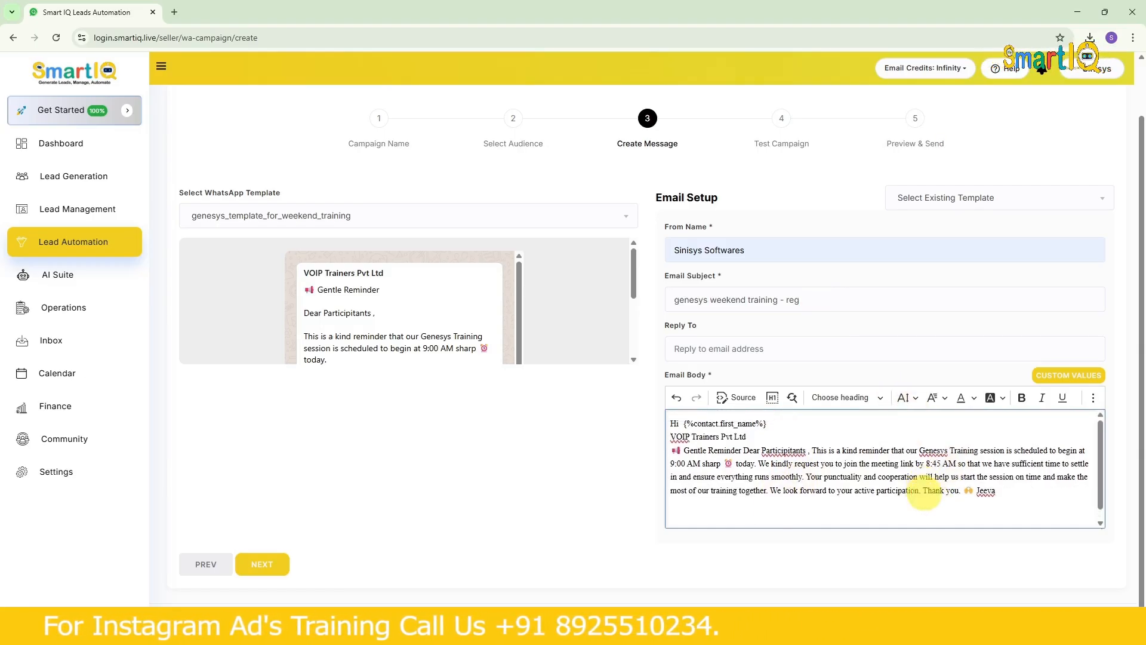
pyautogui.press('Return')
pyautogui.press('Right')
pyautogui.press('Right')
pyautogui.press('Right')
pyautogui.press('Right')
pyautogui.press('Right')
pyautogui.press('Right')
pyautogui.press('Right')
pyautogui.press('Right')
pyautogui.press('Right')
pyautogui.press('Right')
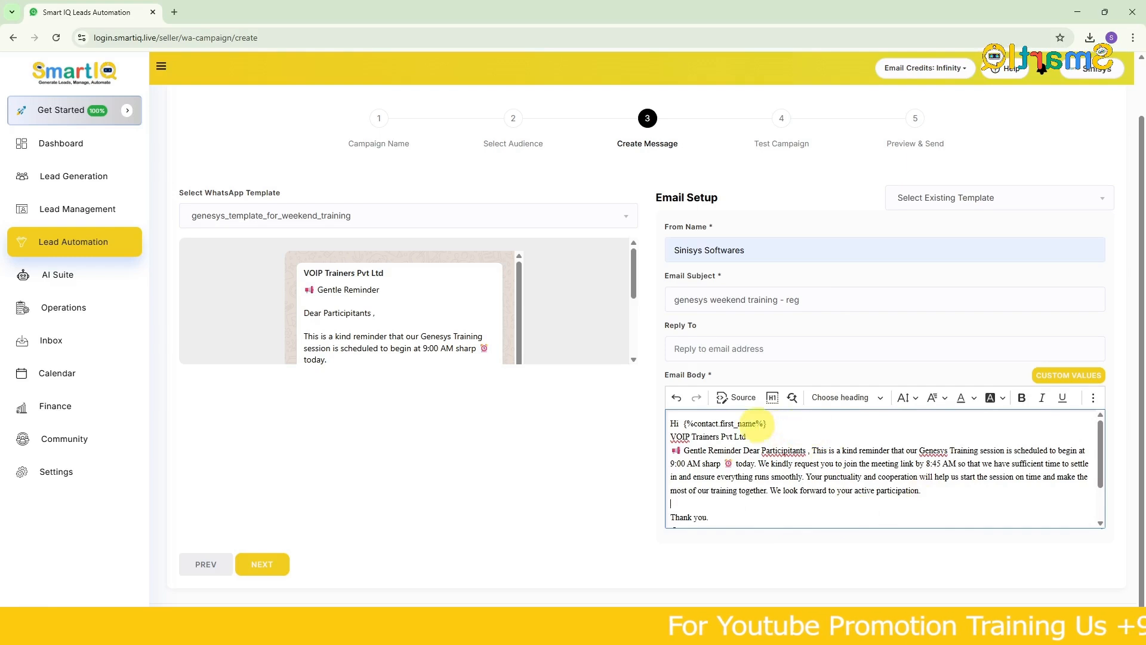
pyautogui.press('Return')
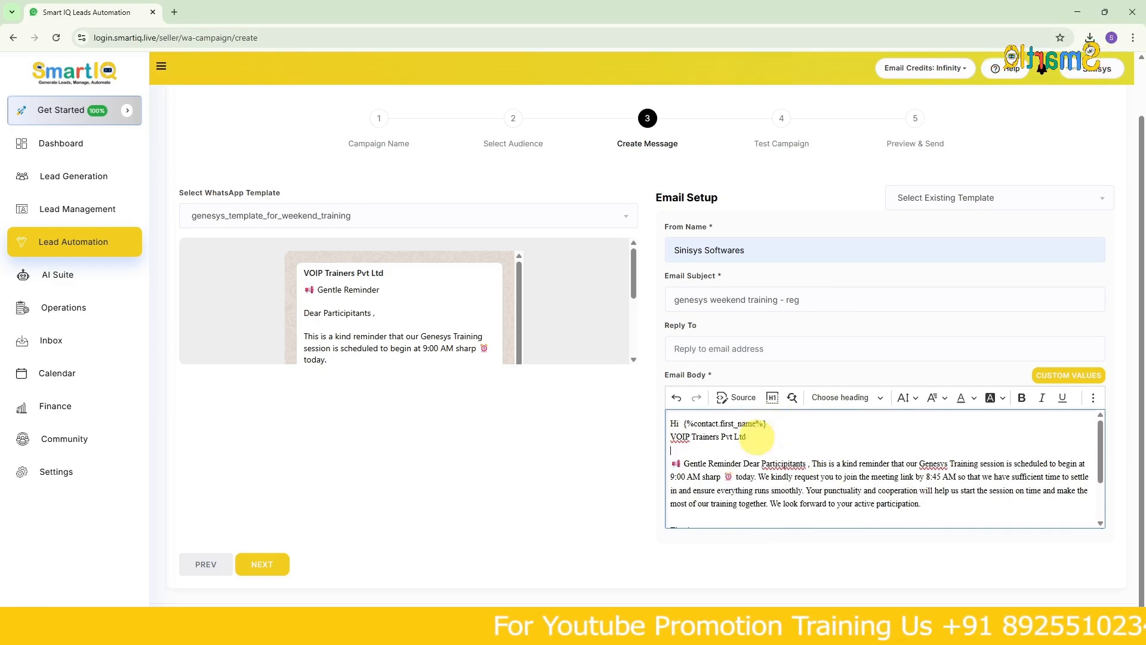
pyautogui.scroll(-2, 776, 441)
pyautogui.scroll(2, 776, 442)
pyautogui.scroll(1, 358, 358)
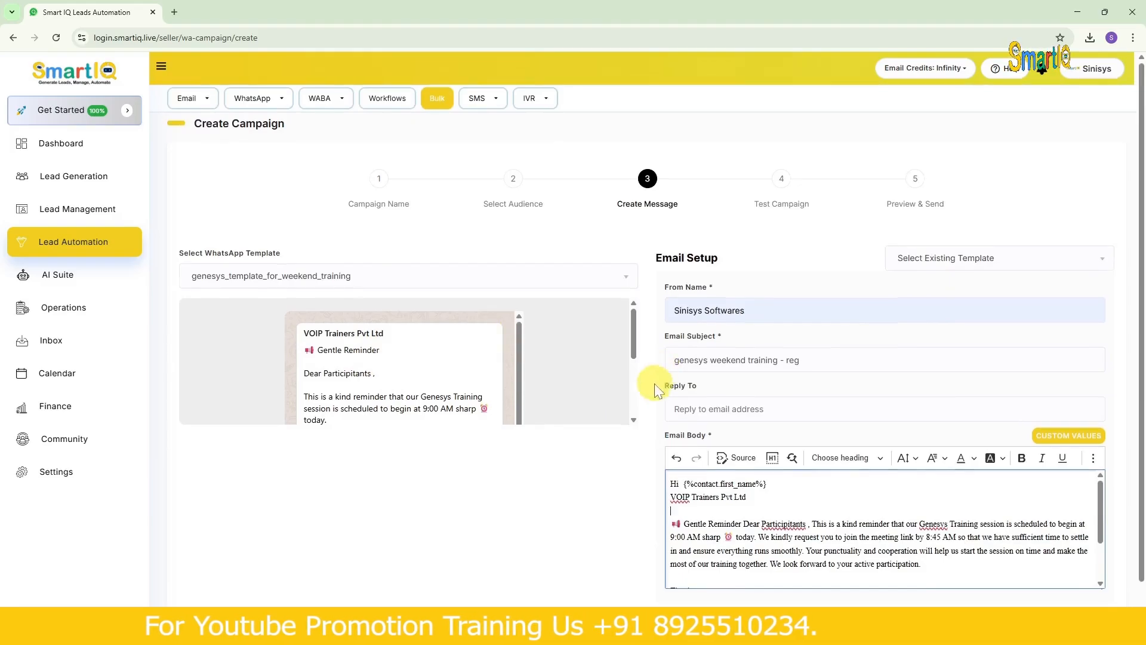
# - Continue to the campaign test stage and view the WhatsApp and email test recipient fields, leaving both empty
pyautogui.scroll(-1, 547, 369)
pyautogui.click(272, 572)
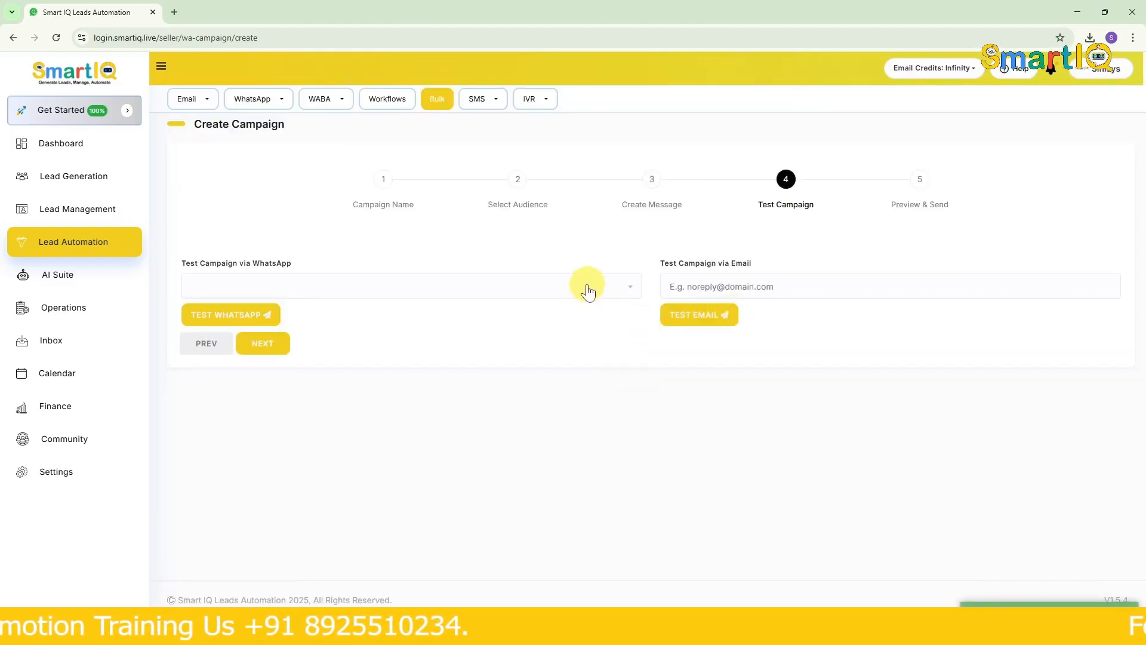
pyautogui.click(537, 285)
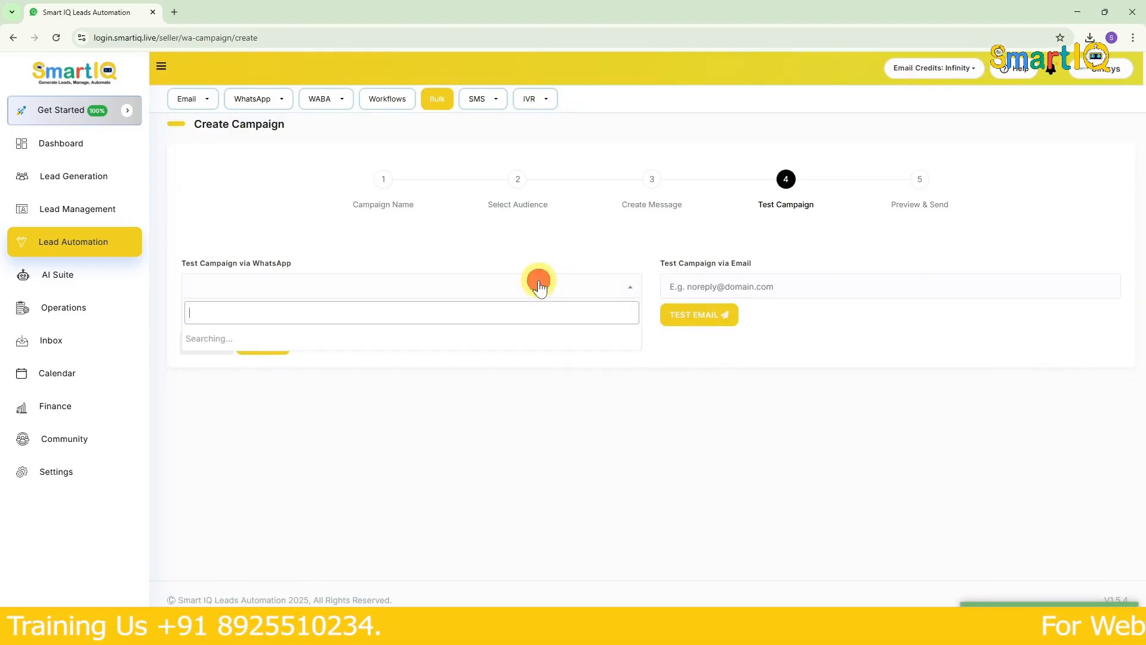
pyautogui.click(505, 280)
pyautogui.click(776, 282)
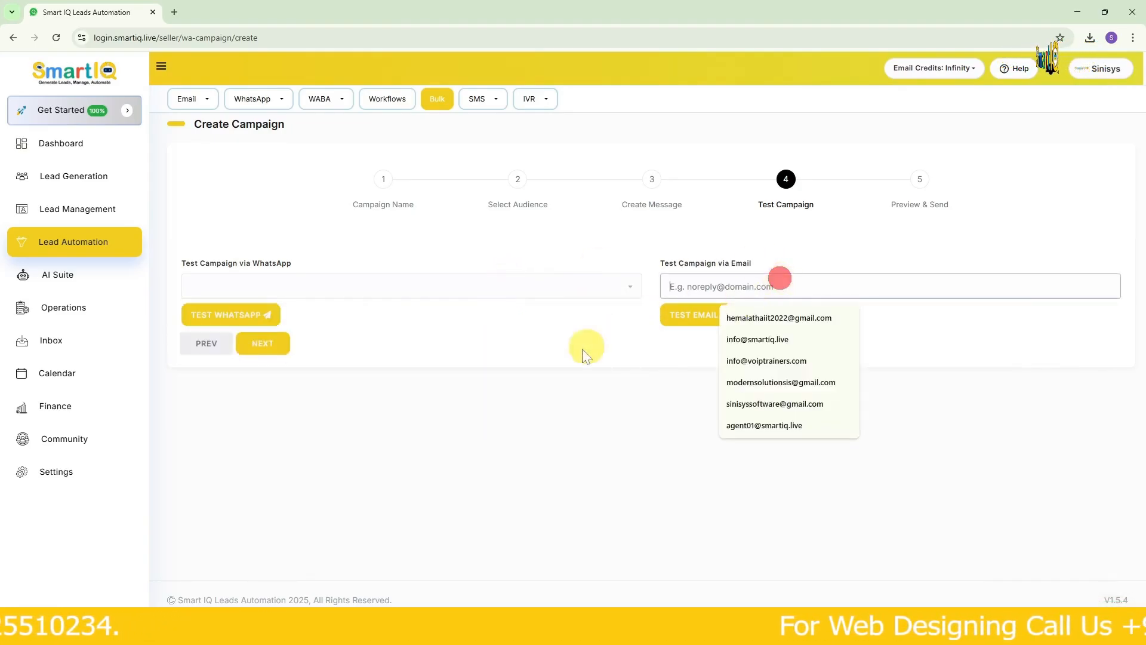
pyautogui.click(535, 399)
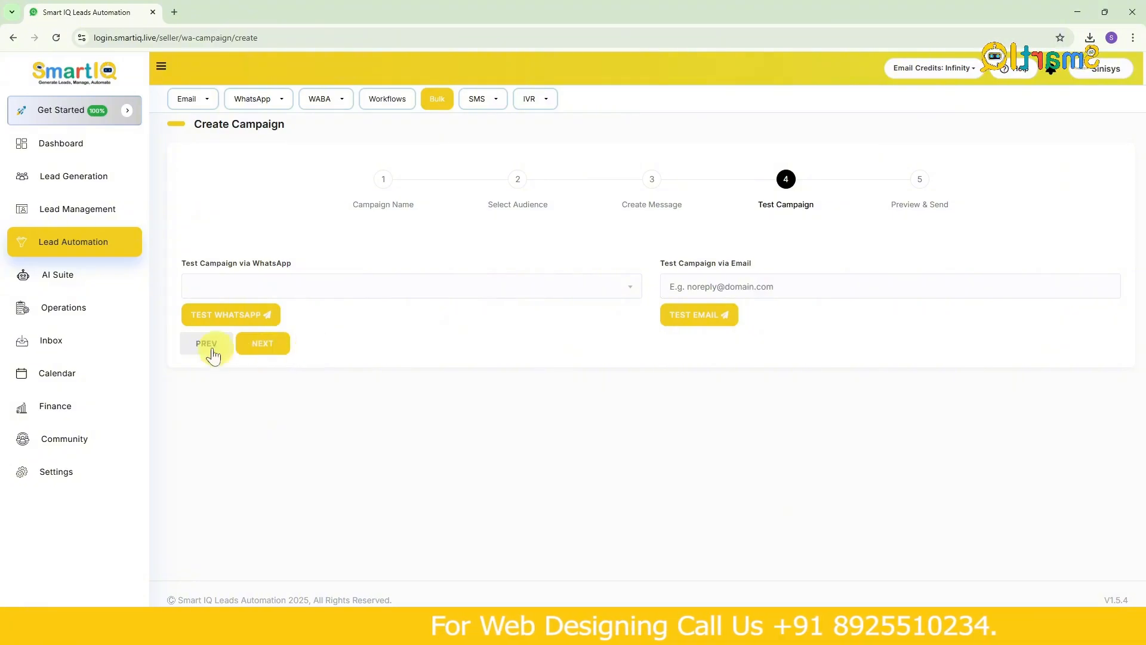
# - Continue to the preview stage, check the date and time scheduling option, switch it off again and send the campaign immediately
pyautogui.click(256, 345)
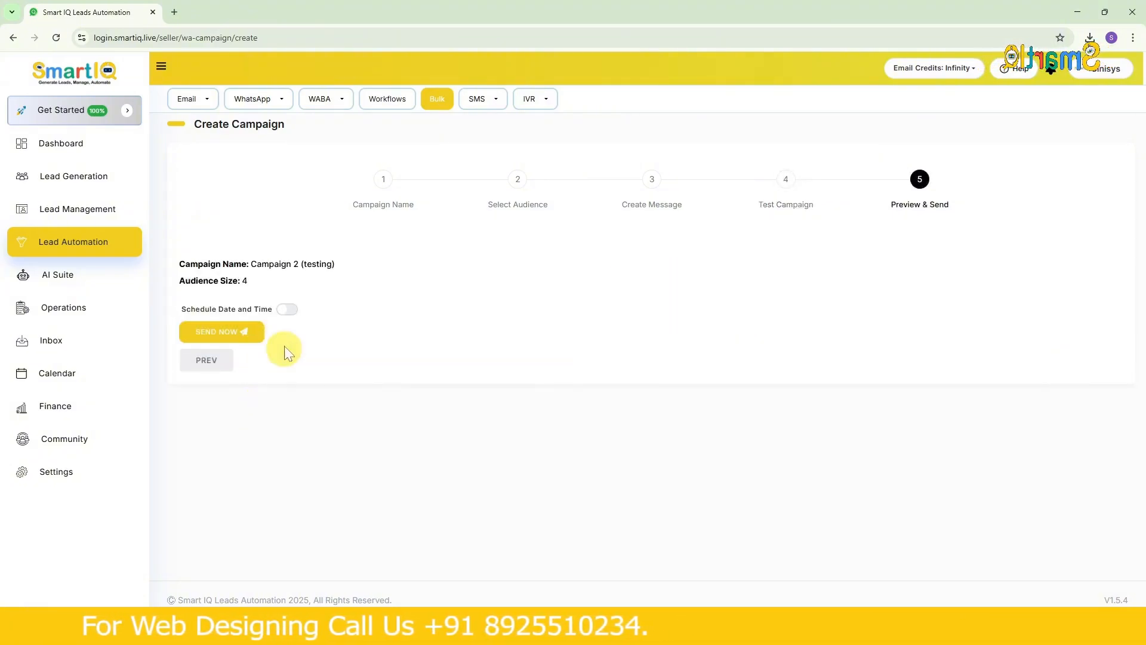
pyautogui.click(288, 311)
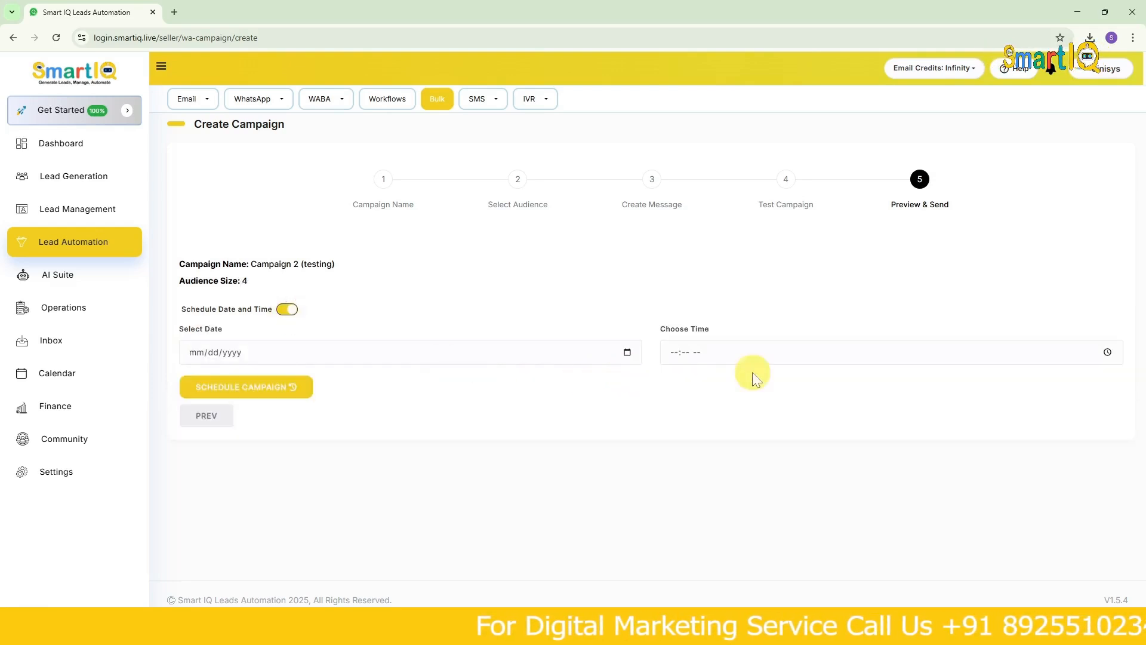
pyautogui.click(287, 309)
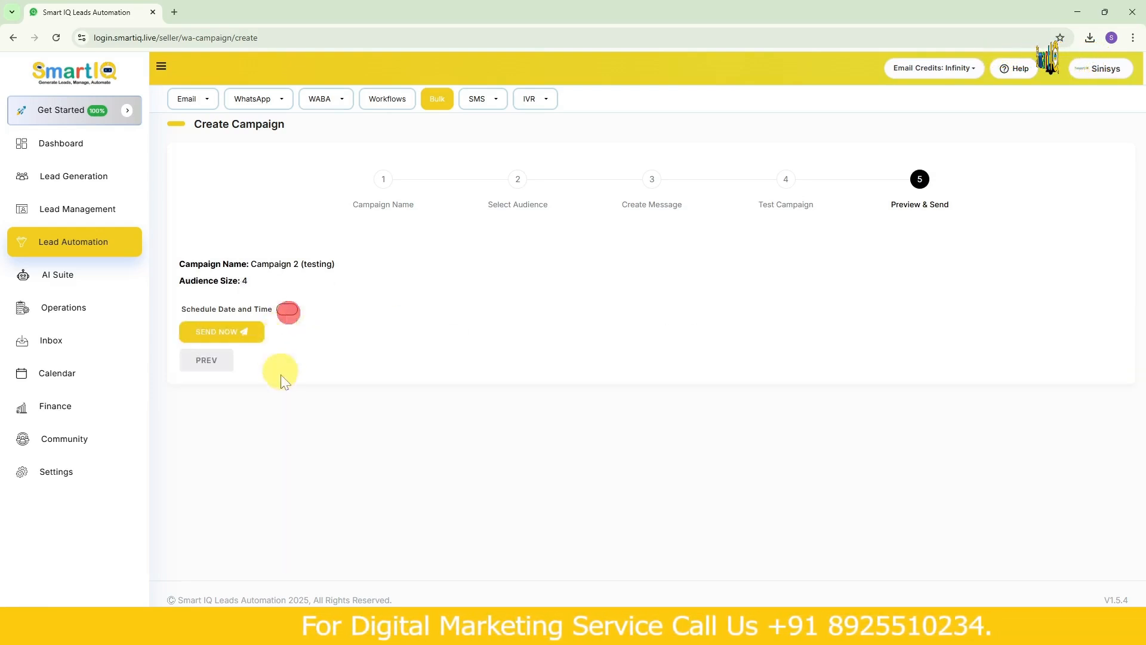
pyautogui.click(219, 337)
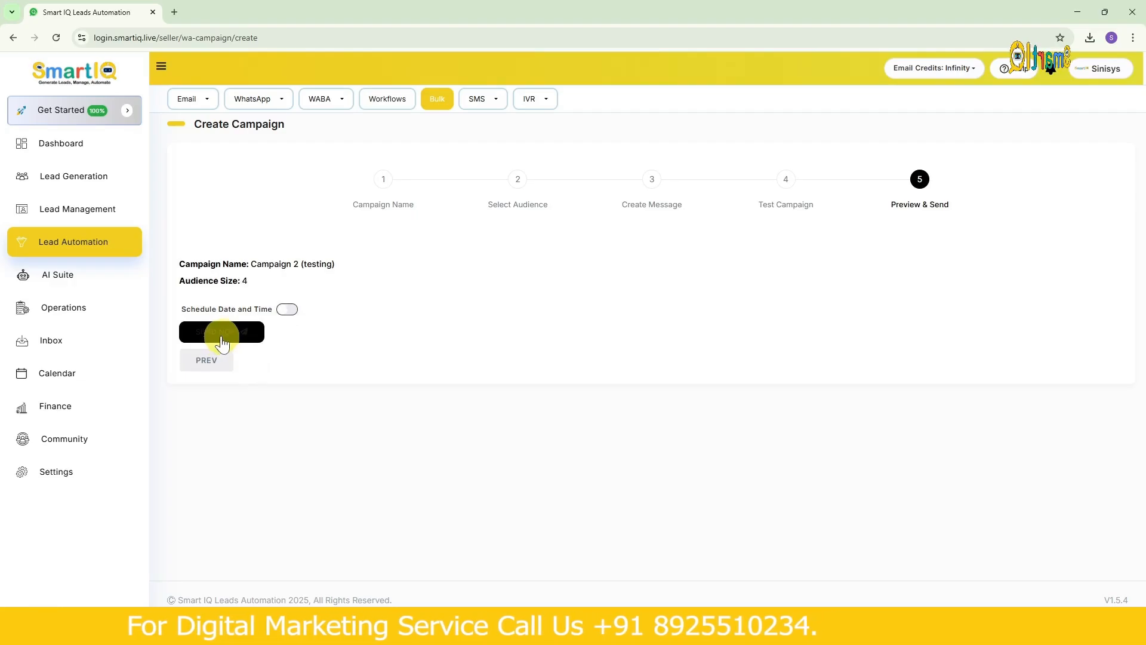